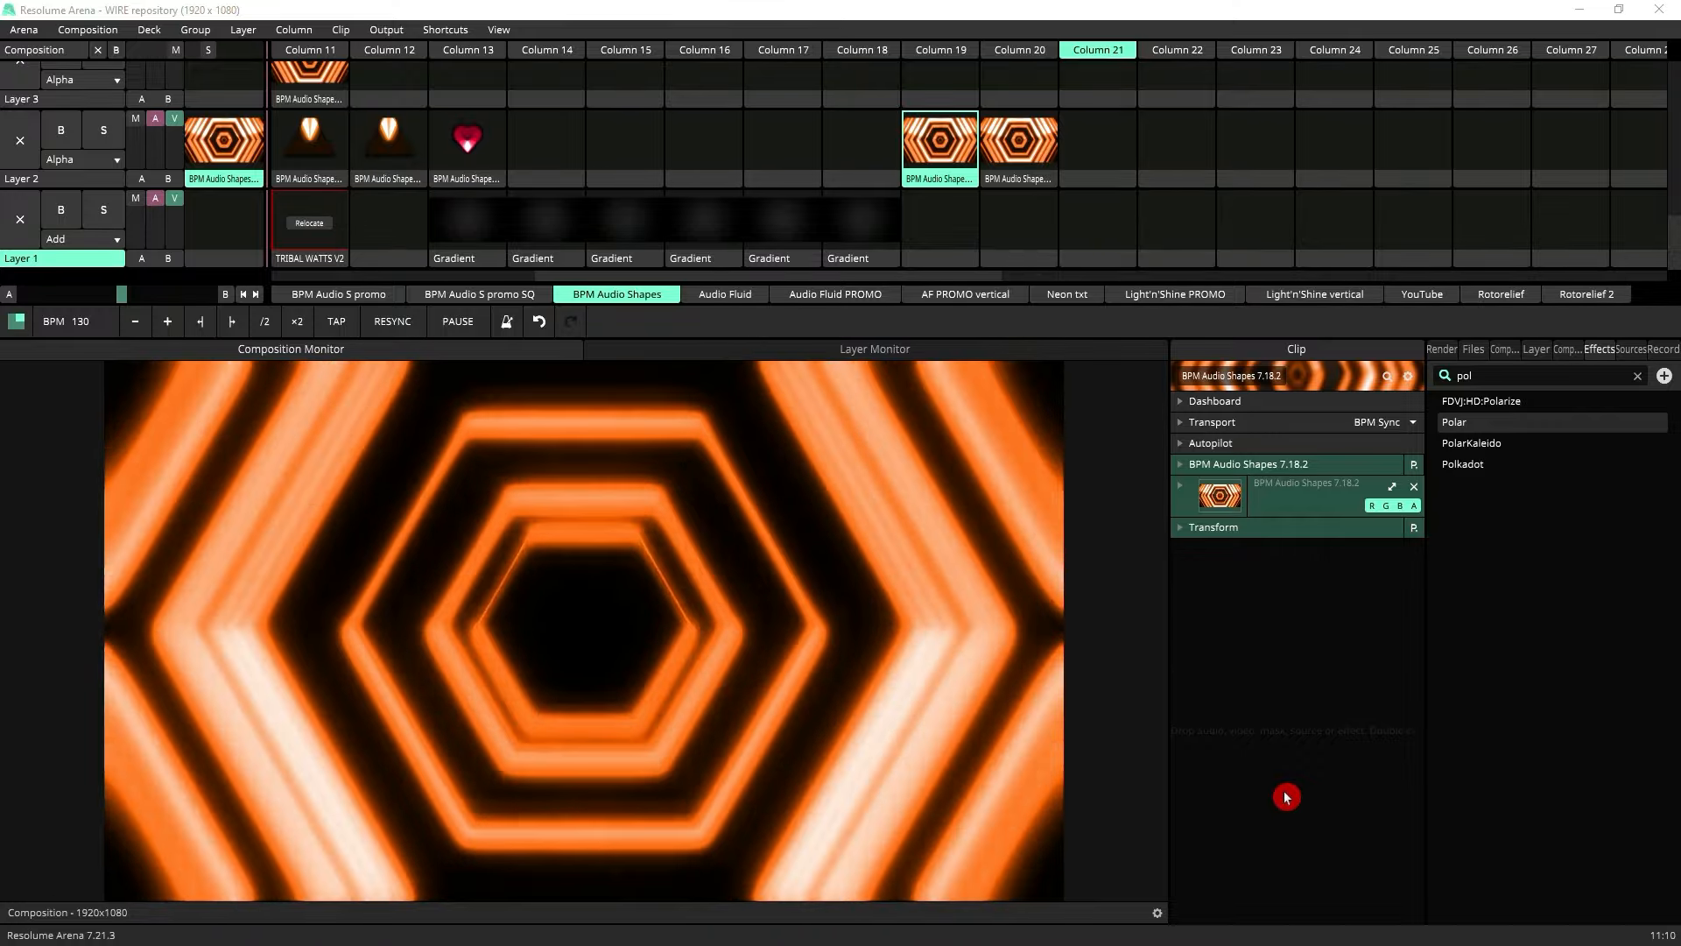
Step: Add the Polar effect to the BPM Audio Shapes clip in column 19 and compare it with the clip in column 20
drag(1544, 422, 1489, 433)
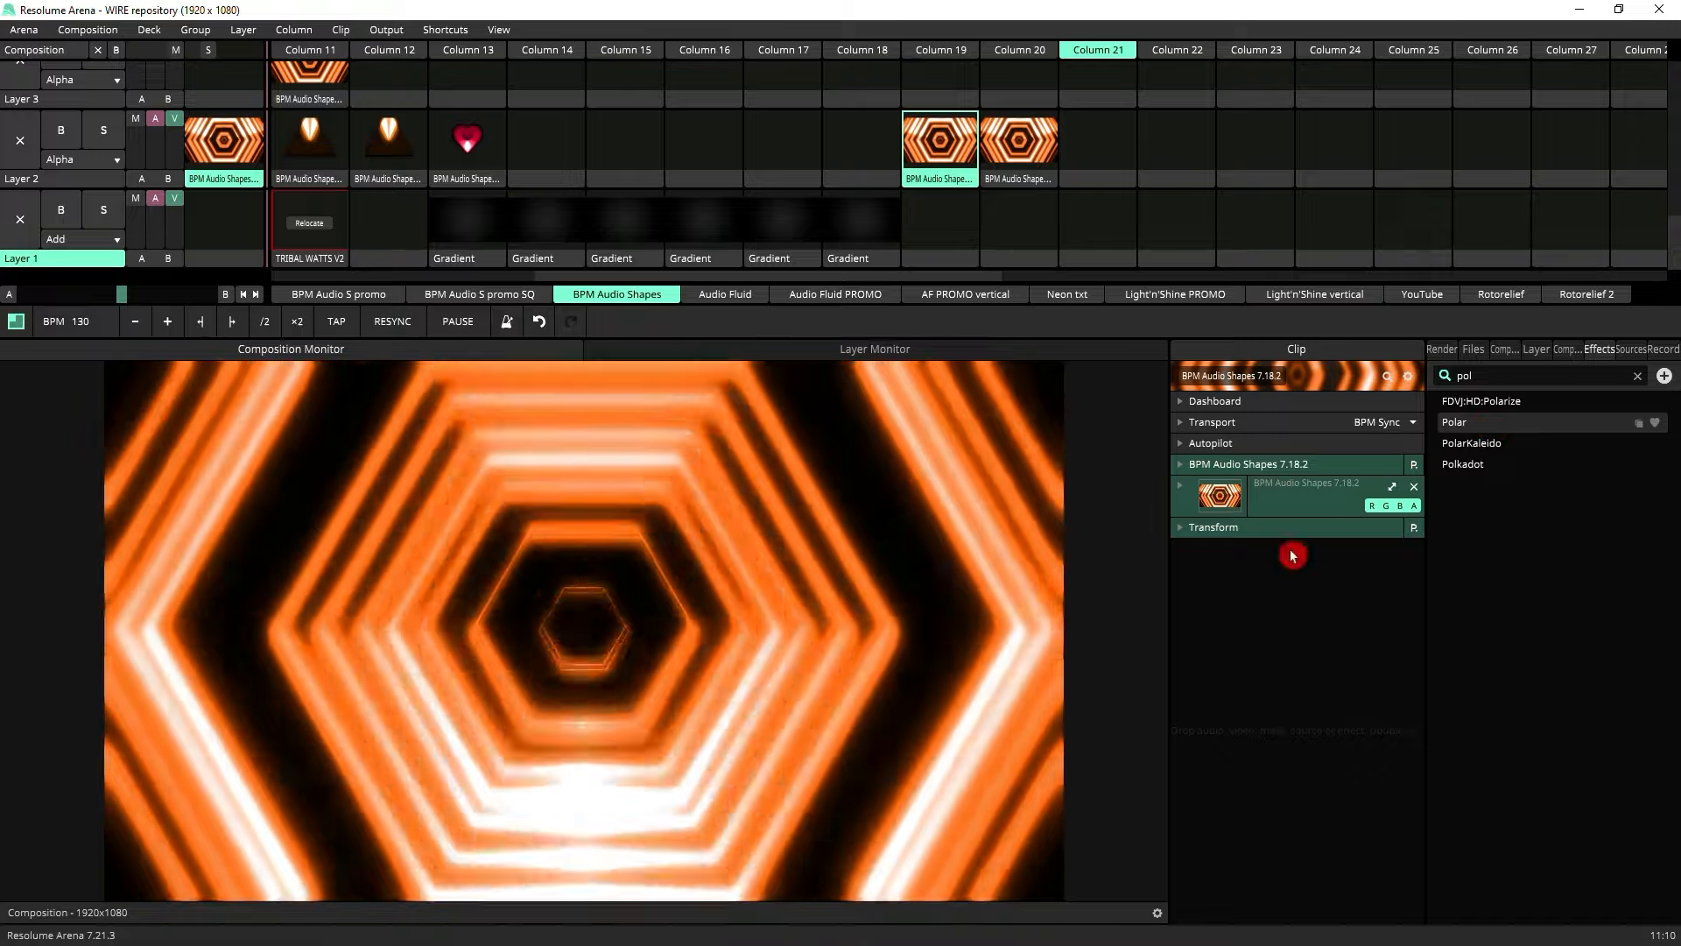
drag(1292, 555, 1250, 636)
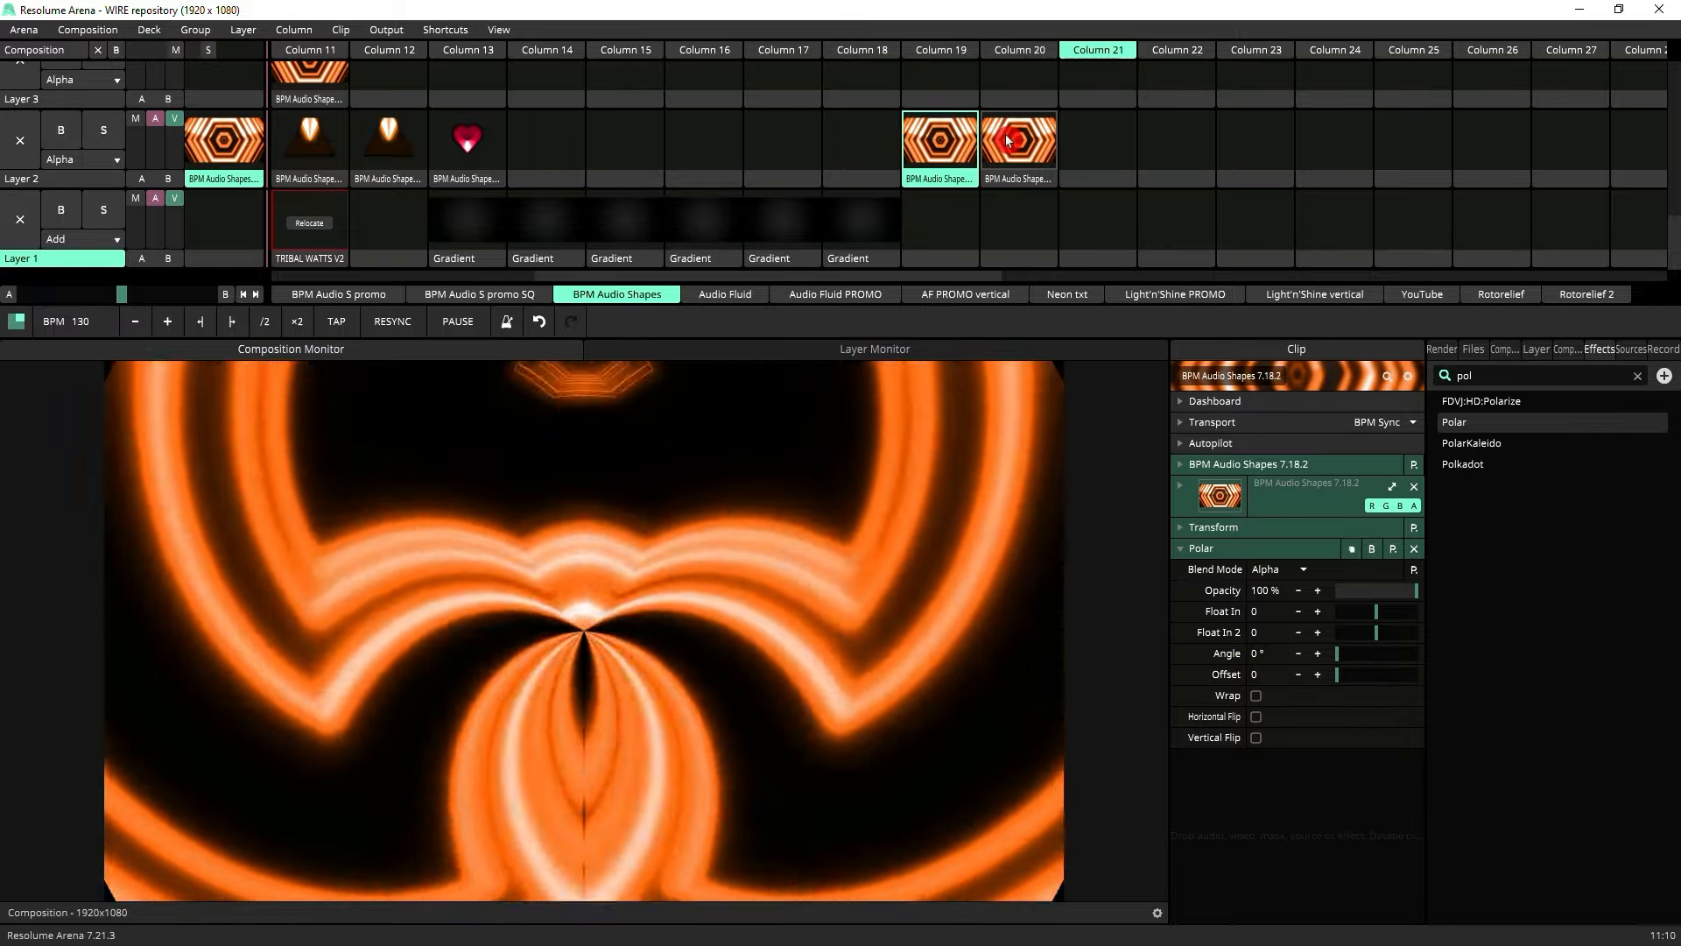
click(1026, 140)
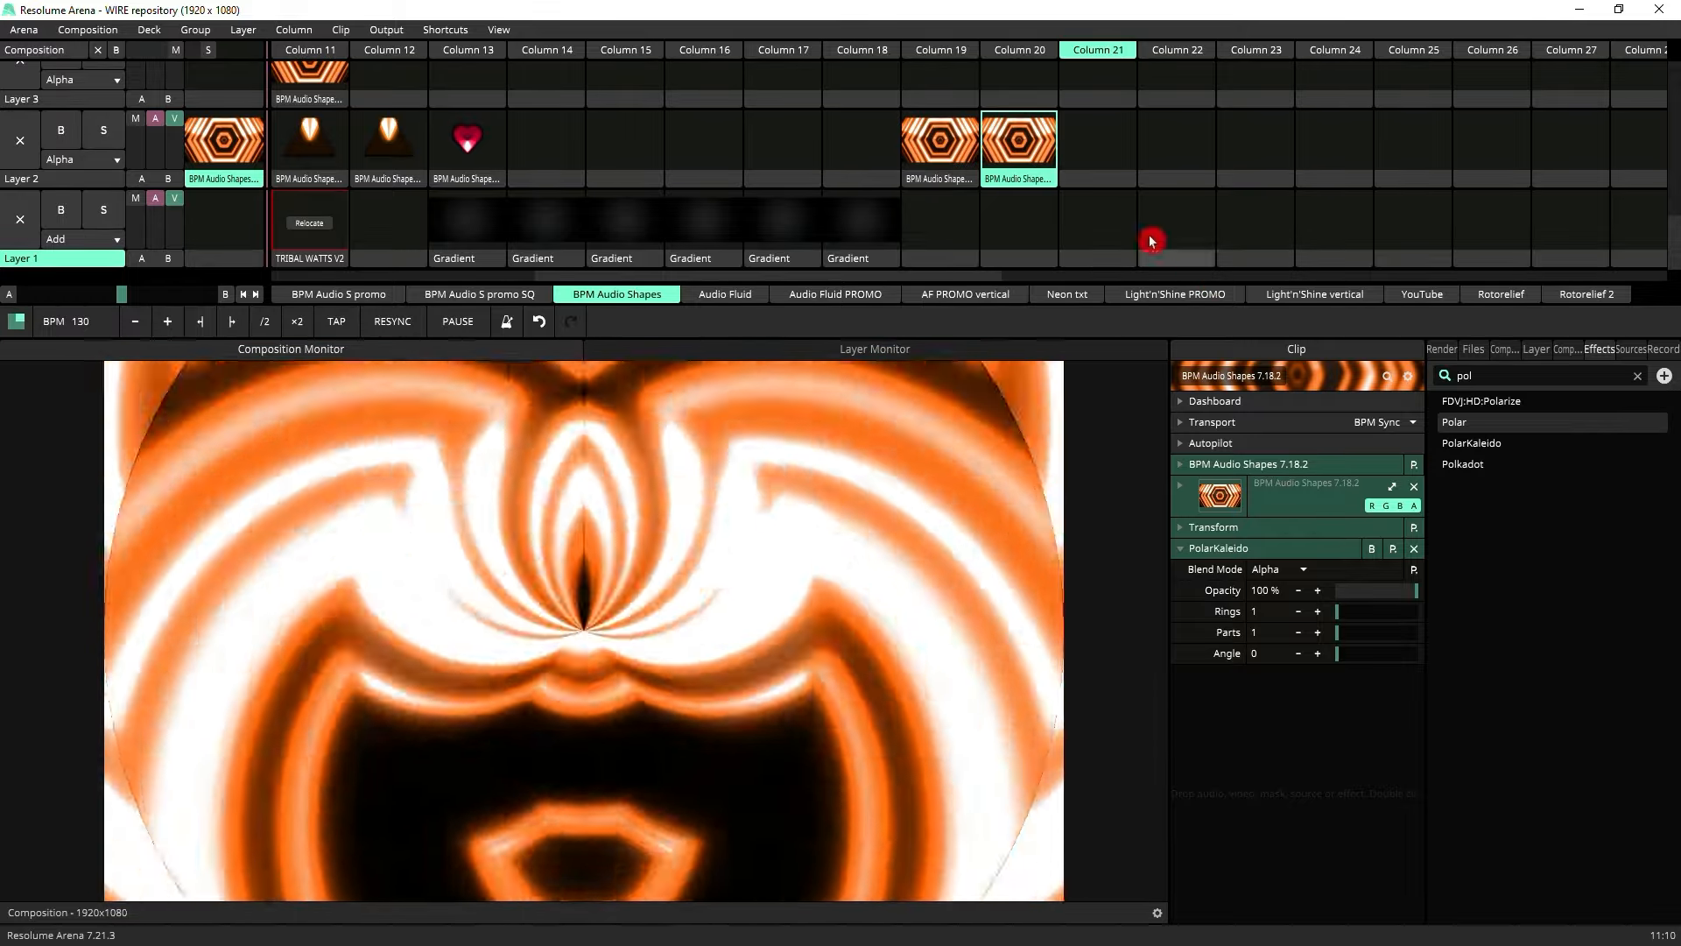
click(953, 146)
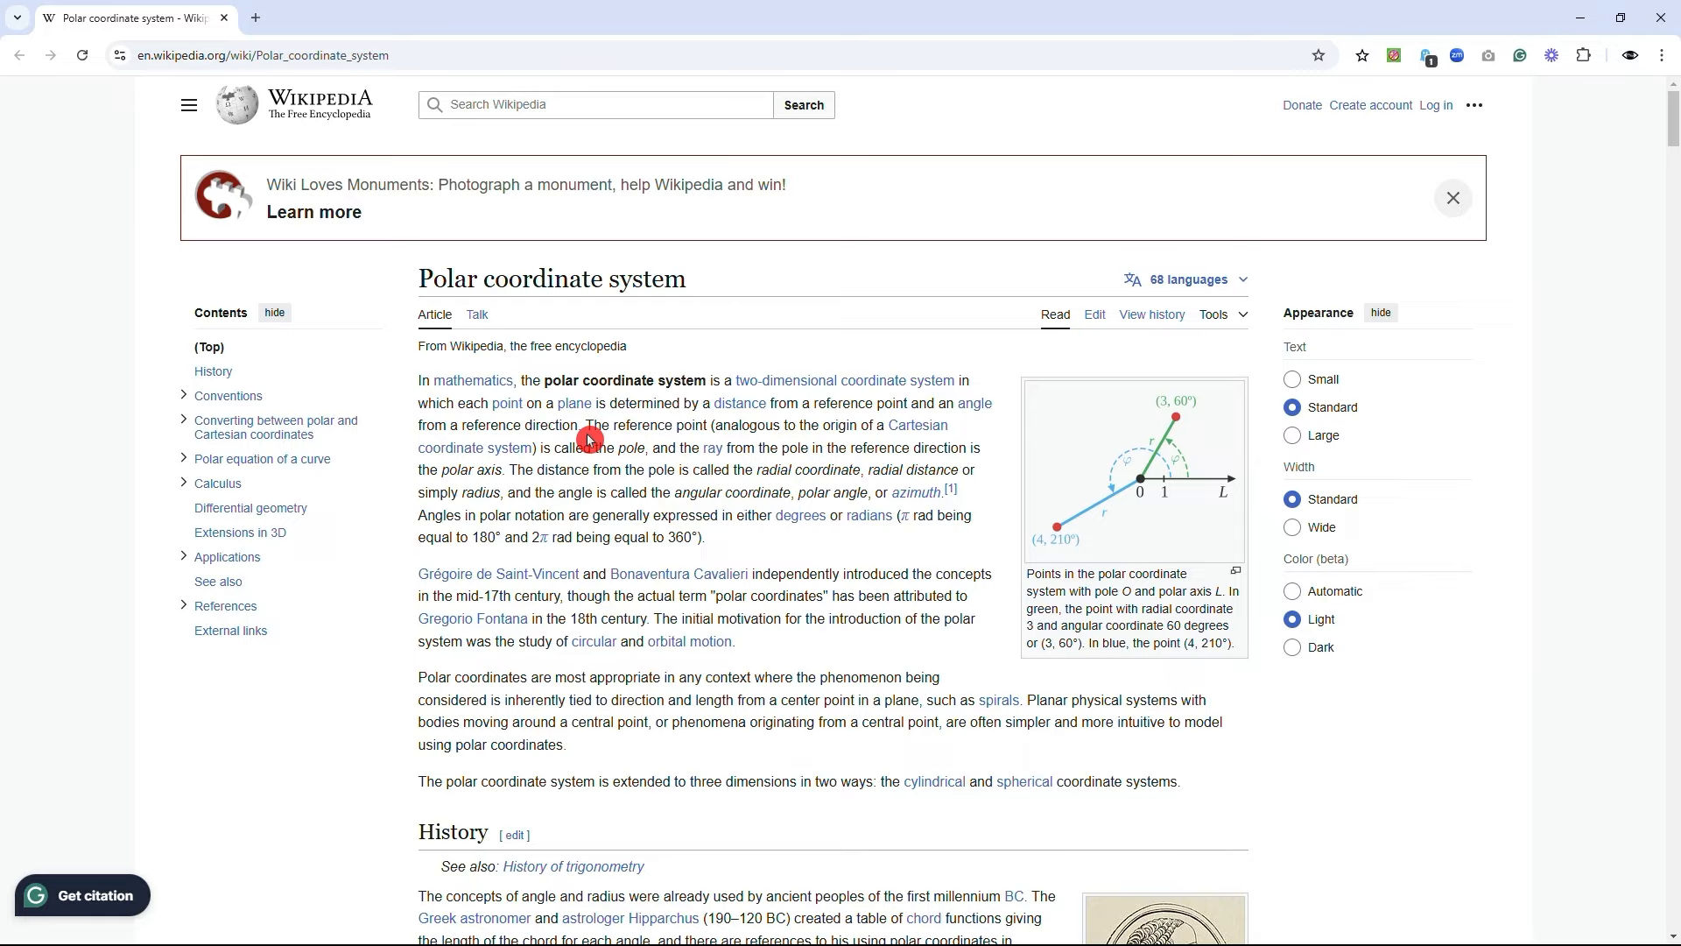
Step: Skim the Wikipedia article on the polar coordinate system in the browser, from the introduction to the calculus section
scroll(1248, 530, down, 2)
scroll(1248, 529, down, 12)
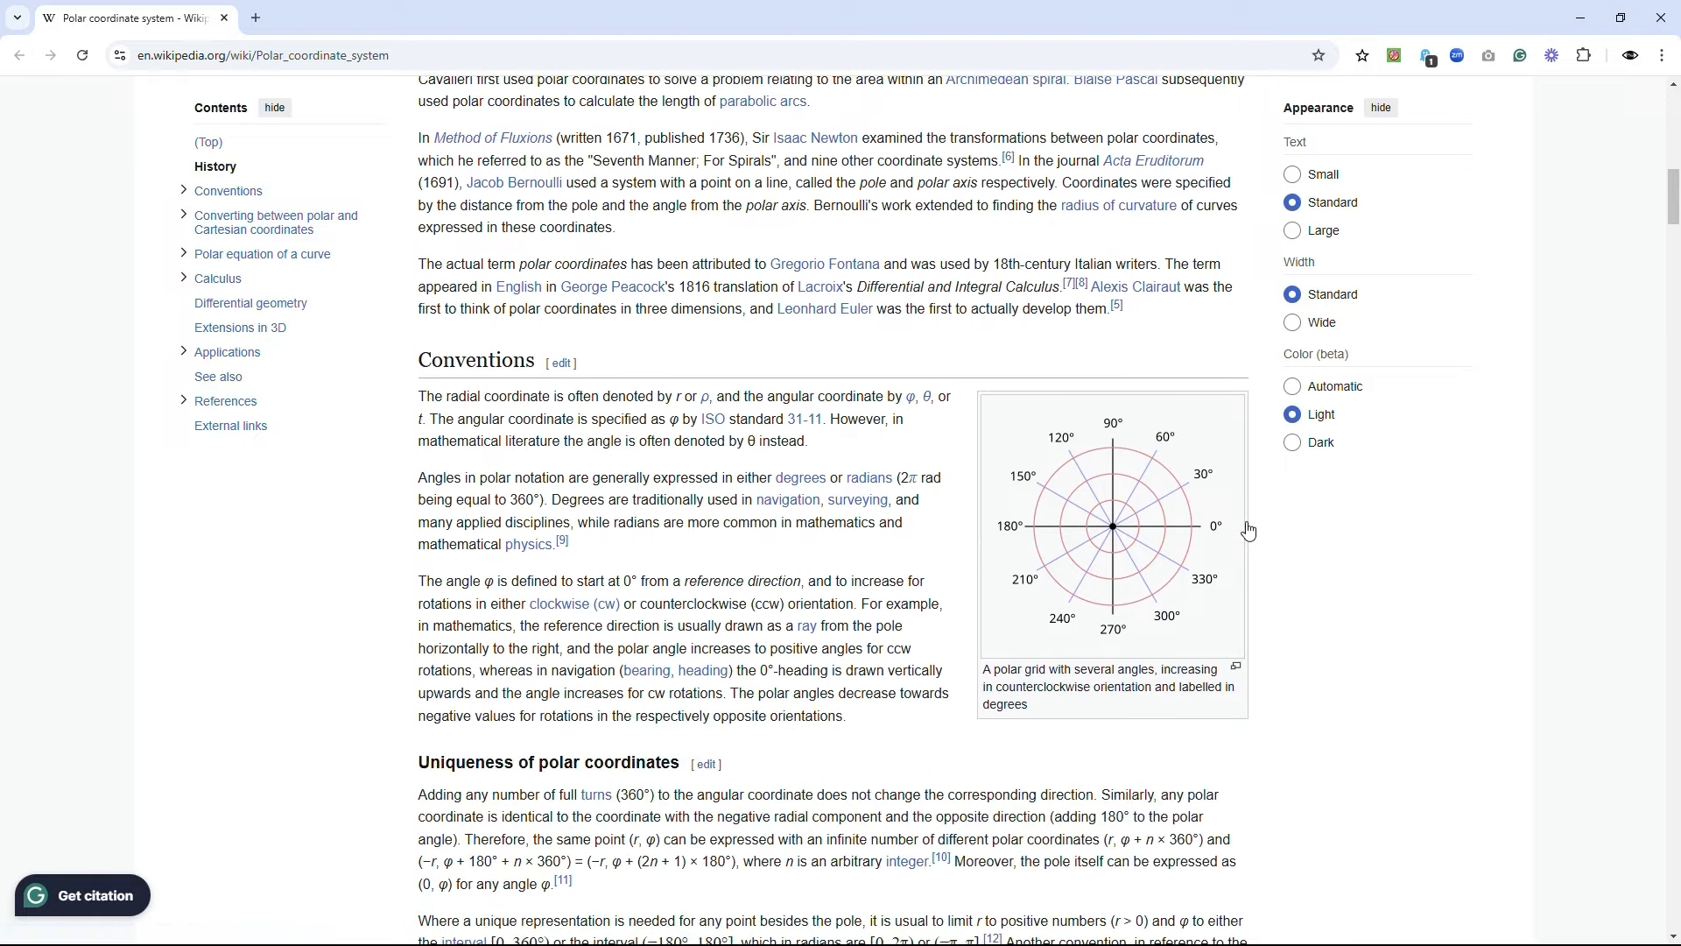
scroll(1248, 529, down, 12)
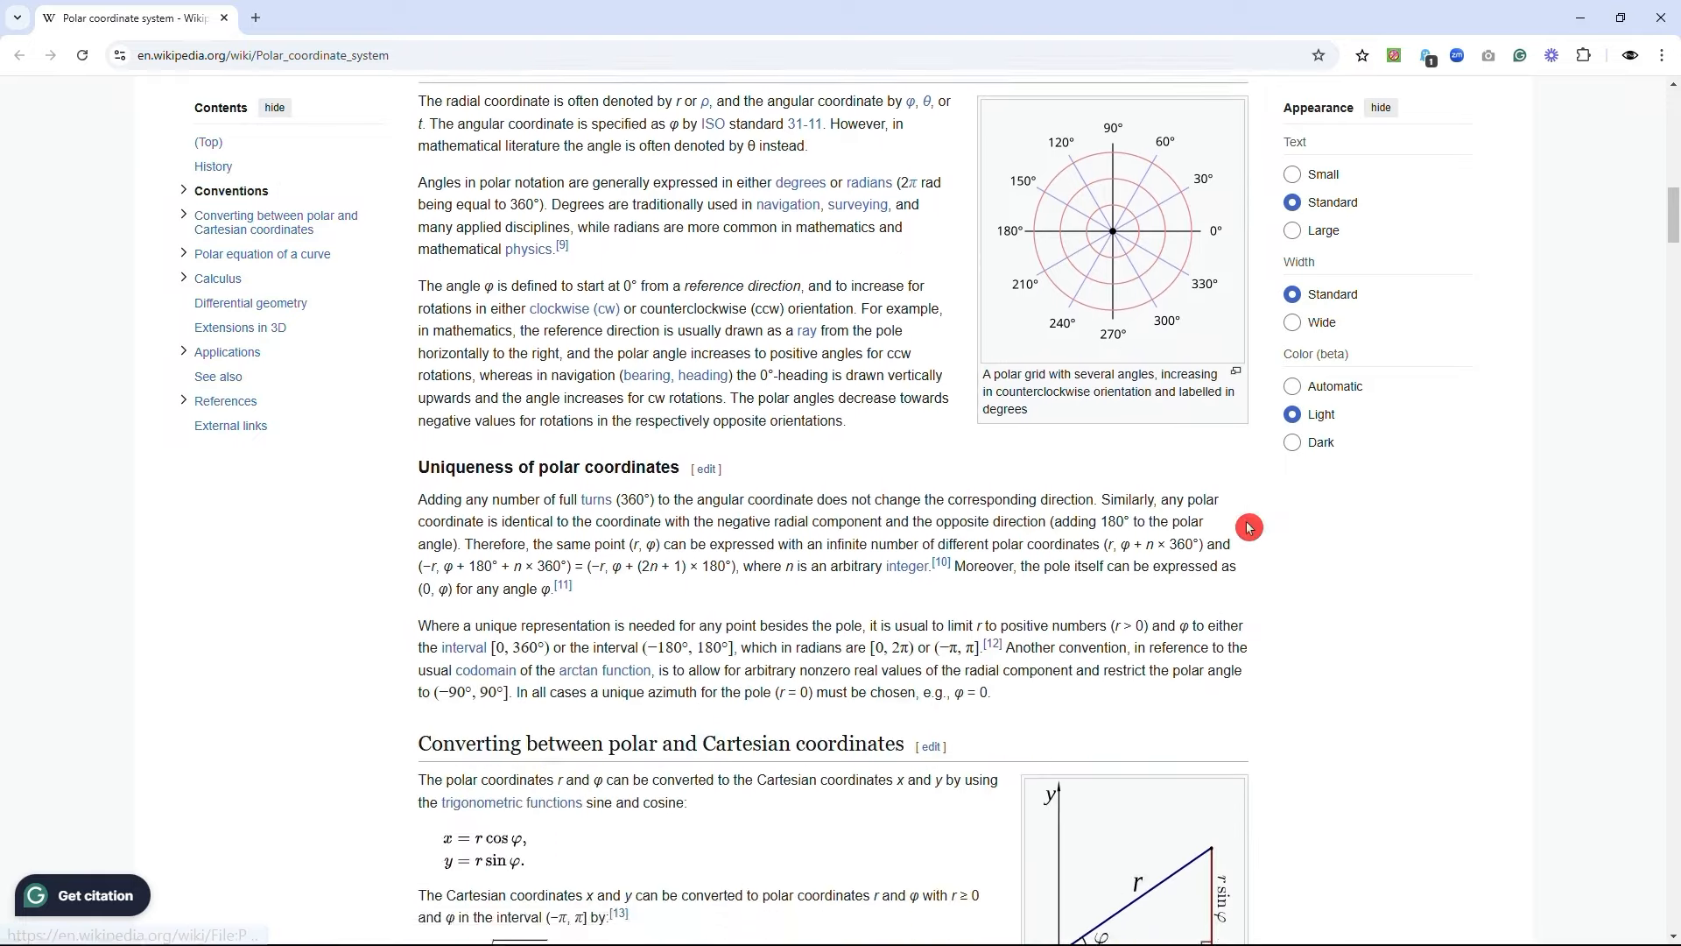
scroll(1250, 527, down, 13)
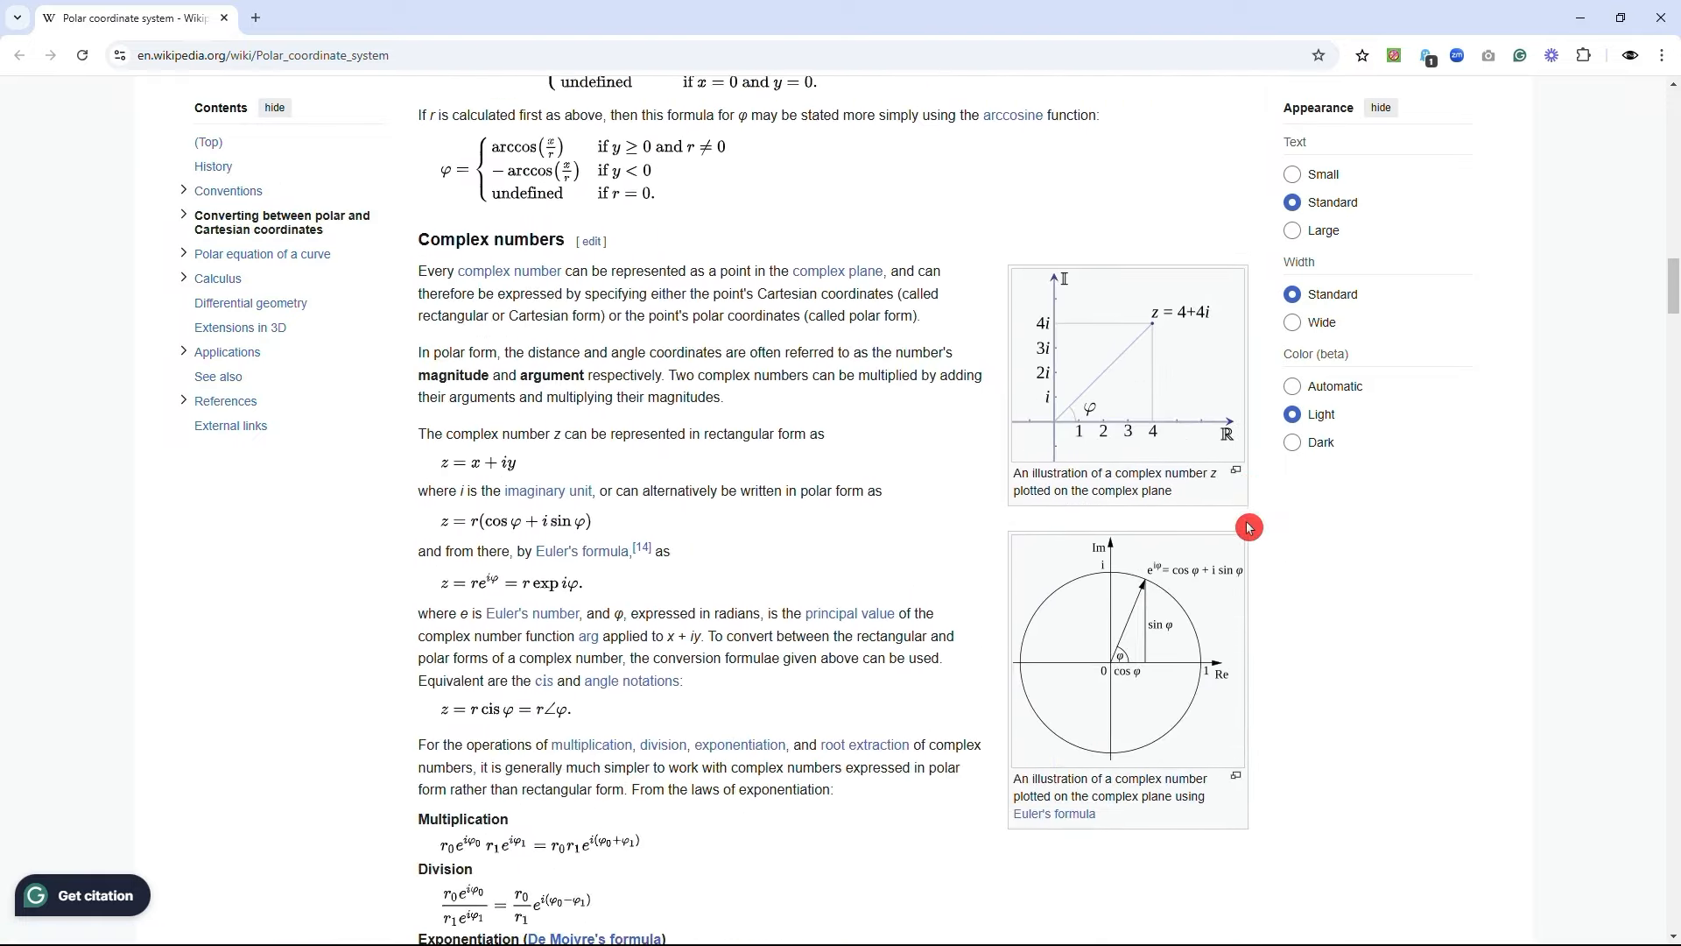
scroll(1250, 527, down, 15)
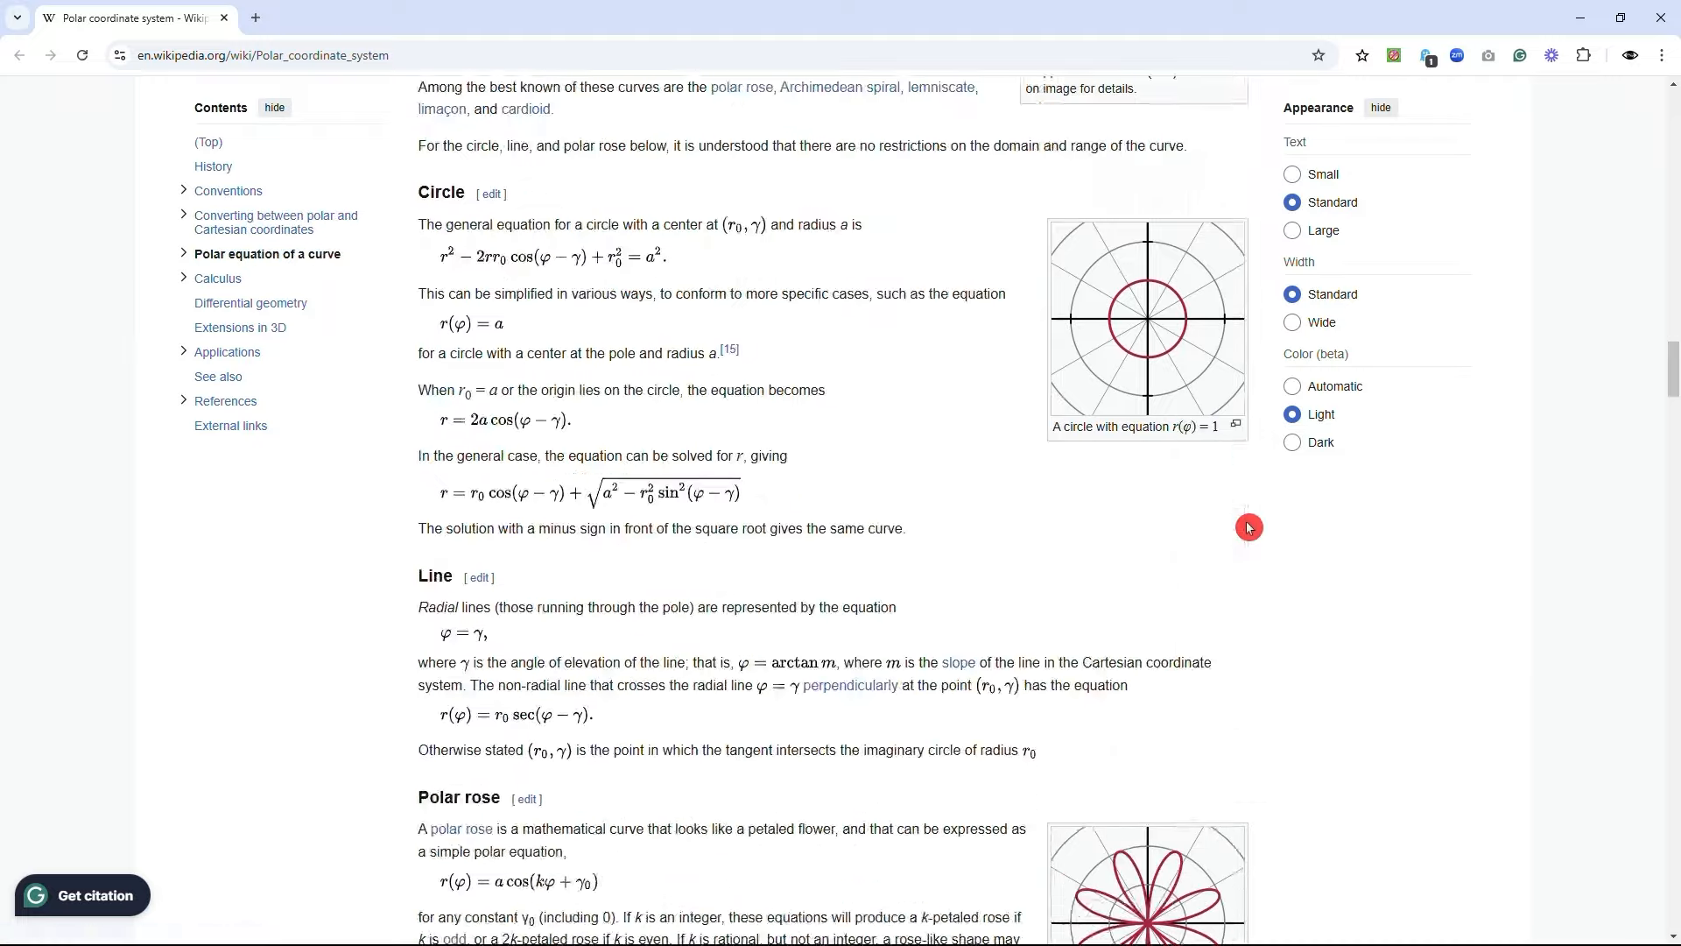
scroll(1249, 527, down, 15)
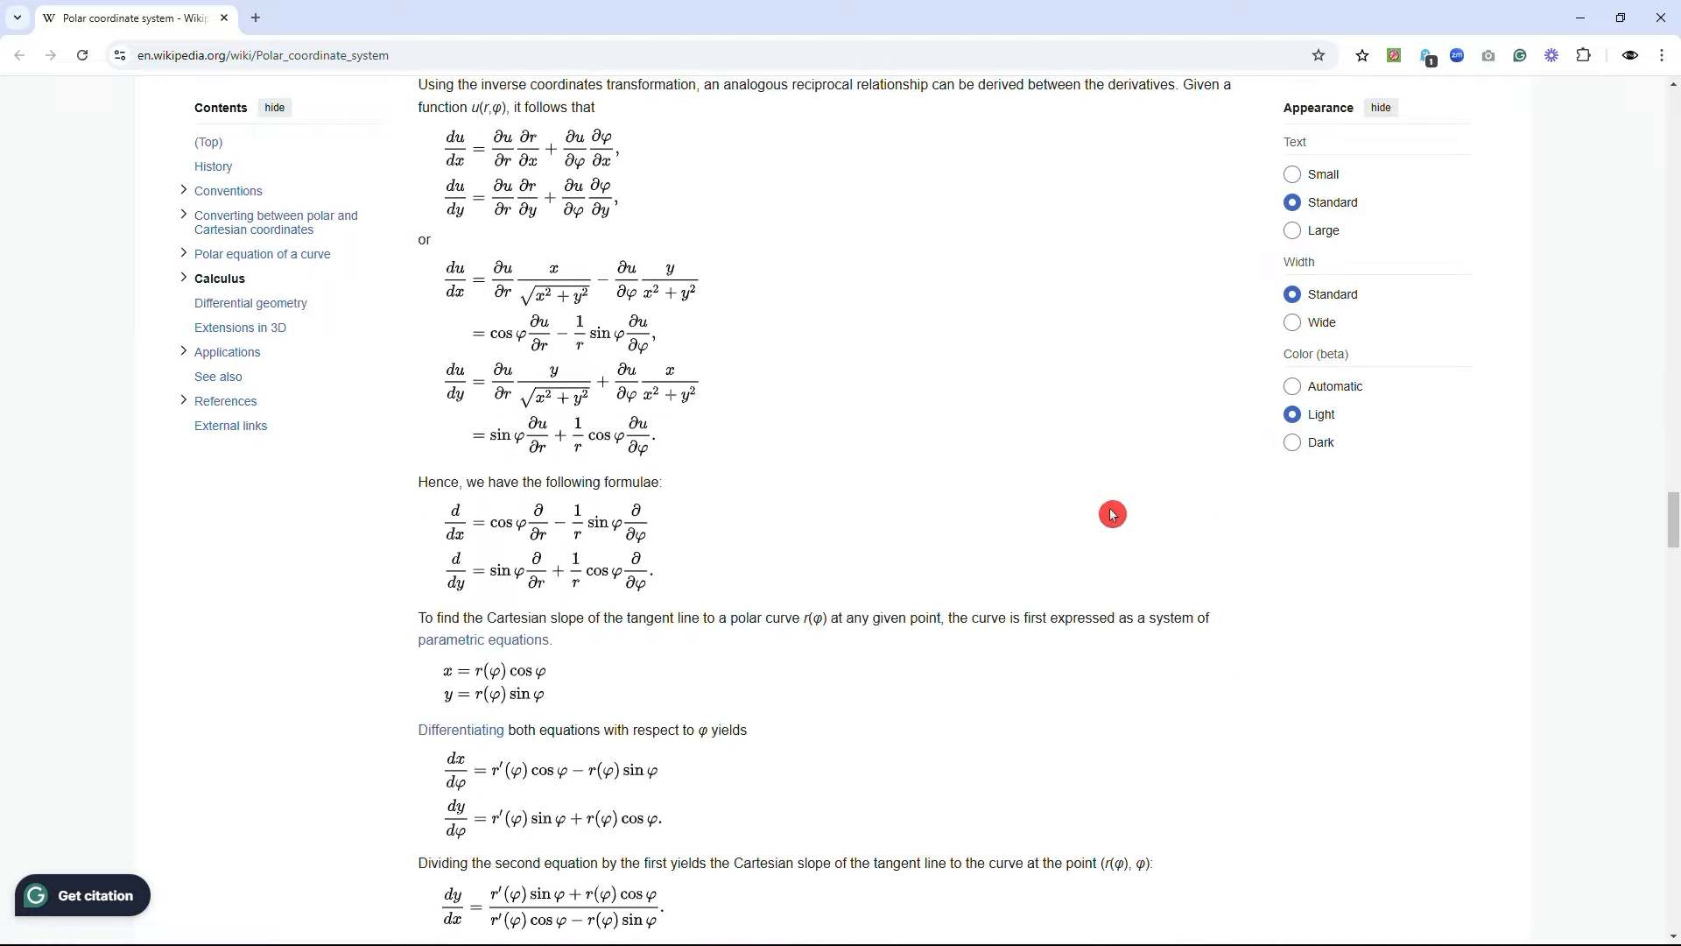
scroll(1332, 547, down, 15)
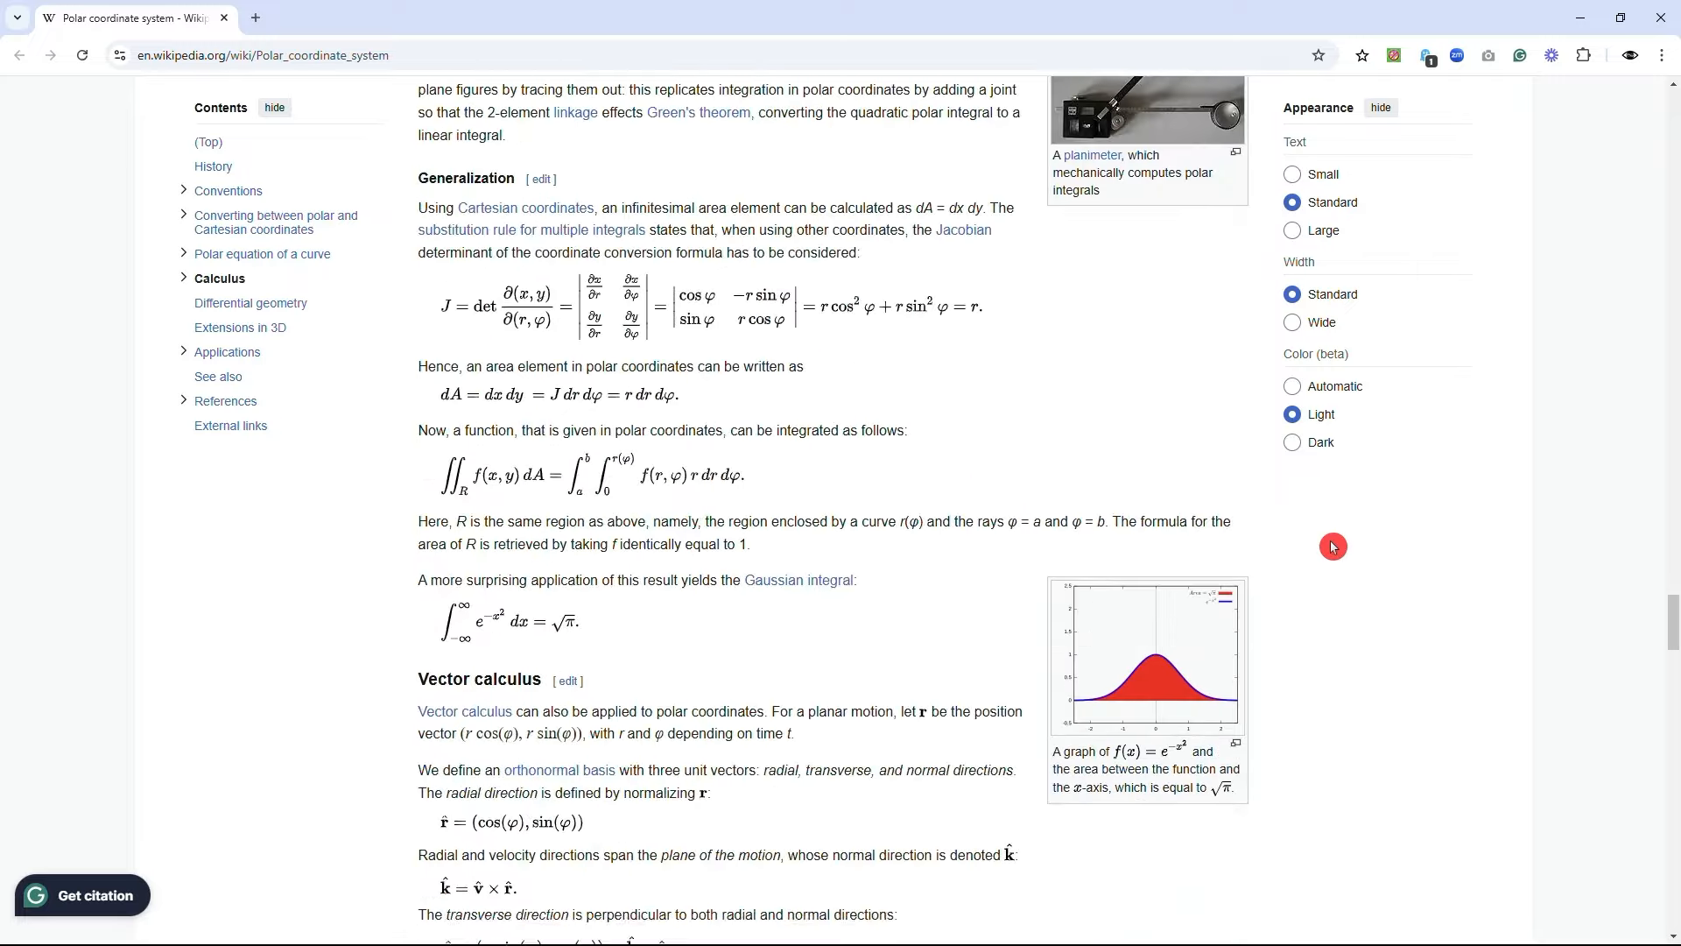
scroll(1332, 546, down, 10)
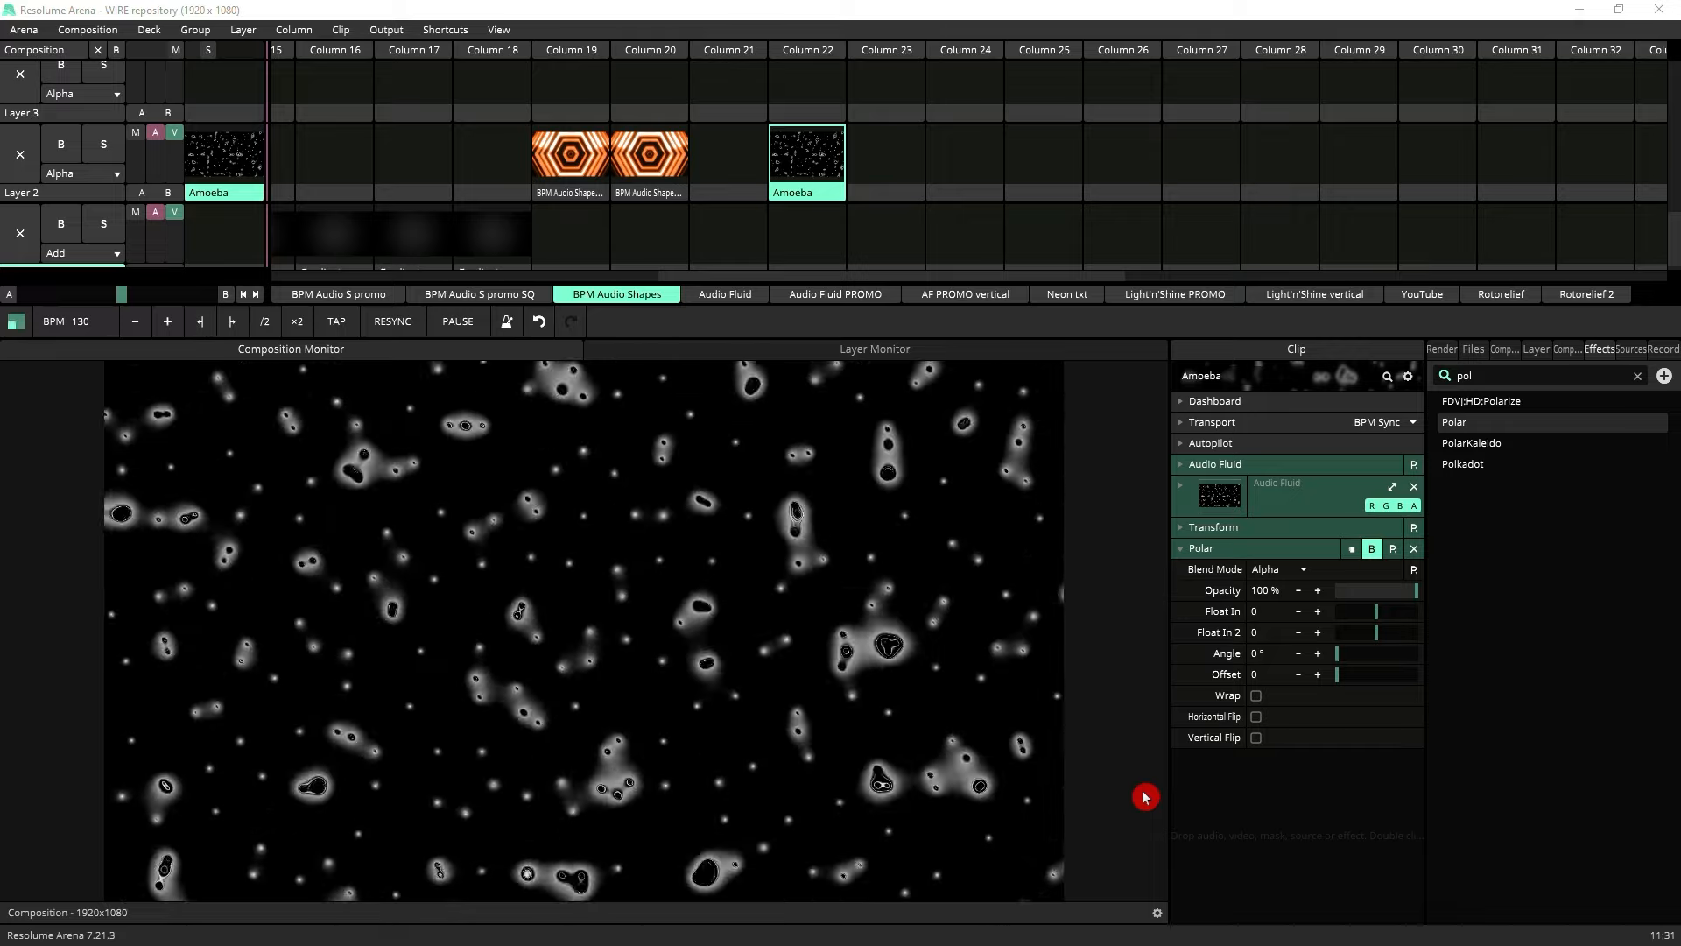
Step: In Resolume Arena, compare the Amoeba clip with and without its Polar effect by toggling the bypass, leaving the effect active
click(1372, 550)
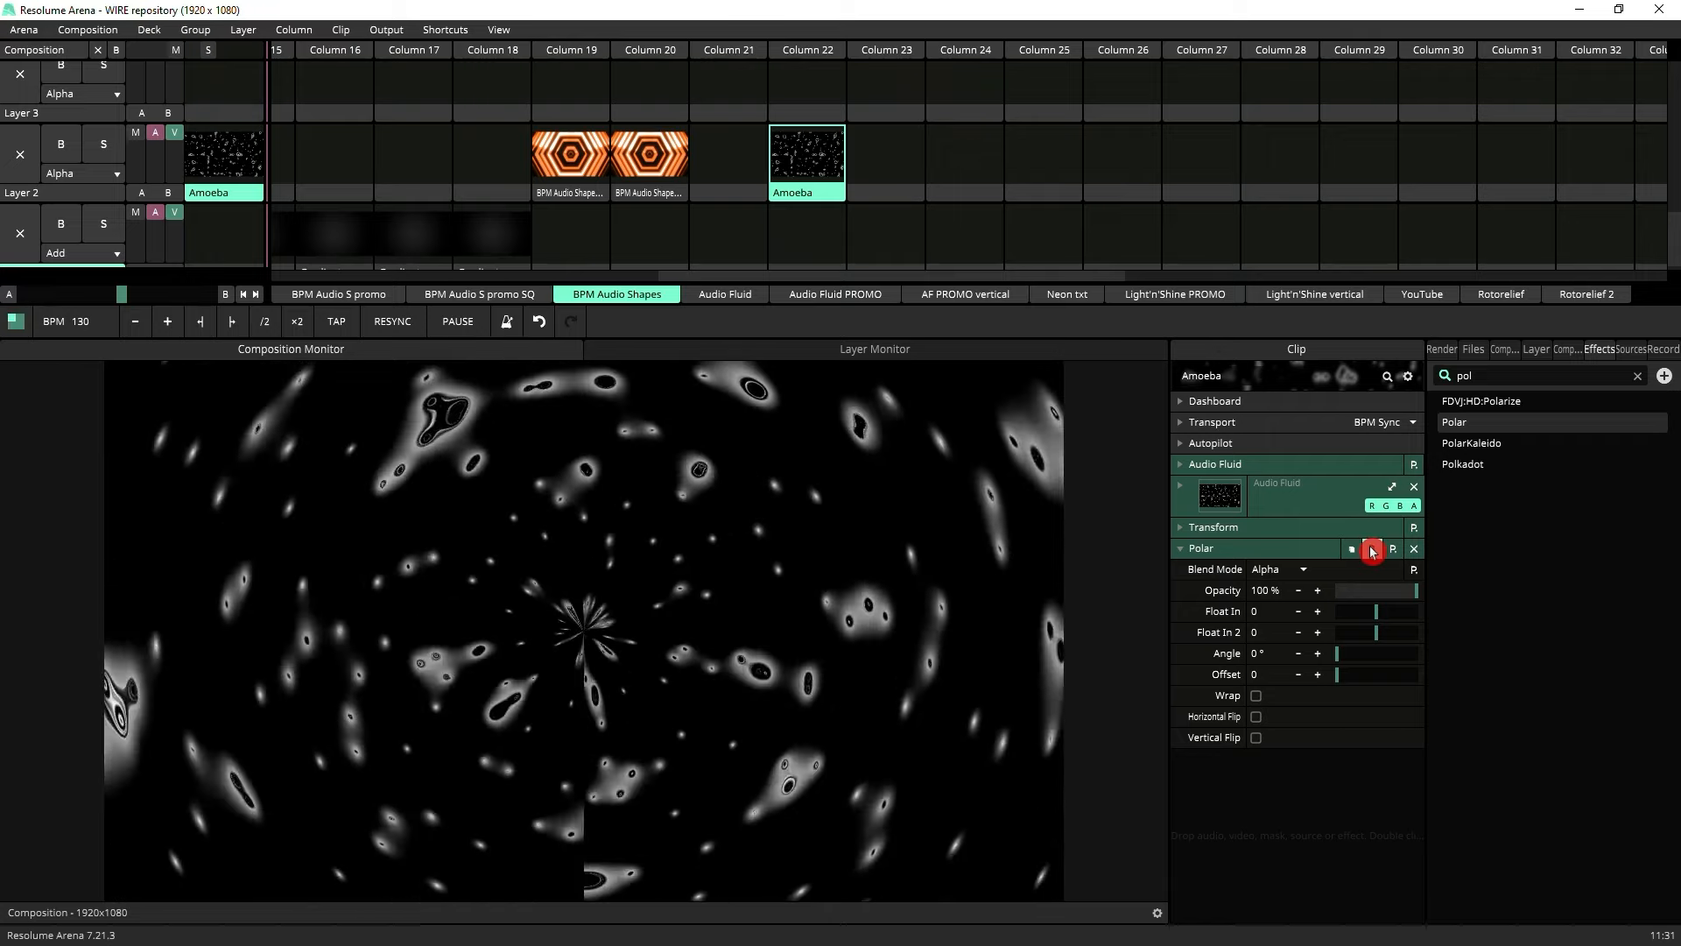
click(1371, 550)
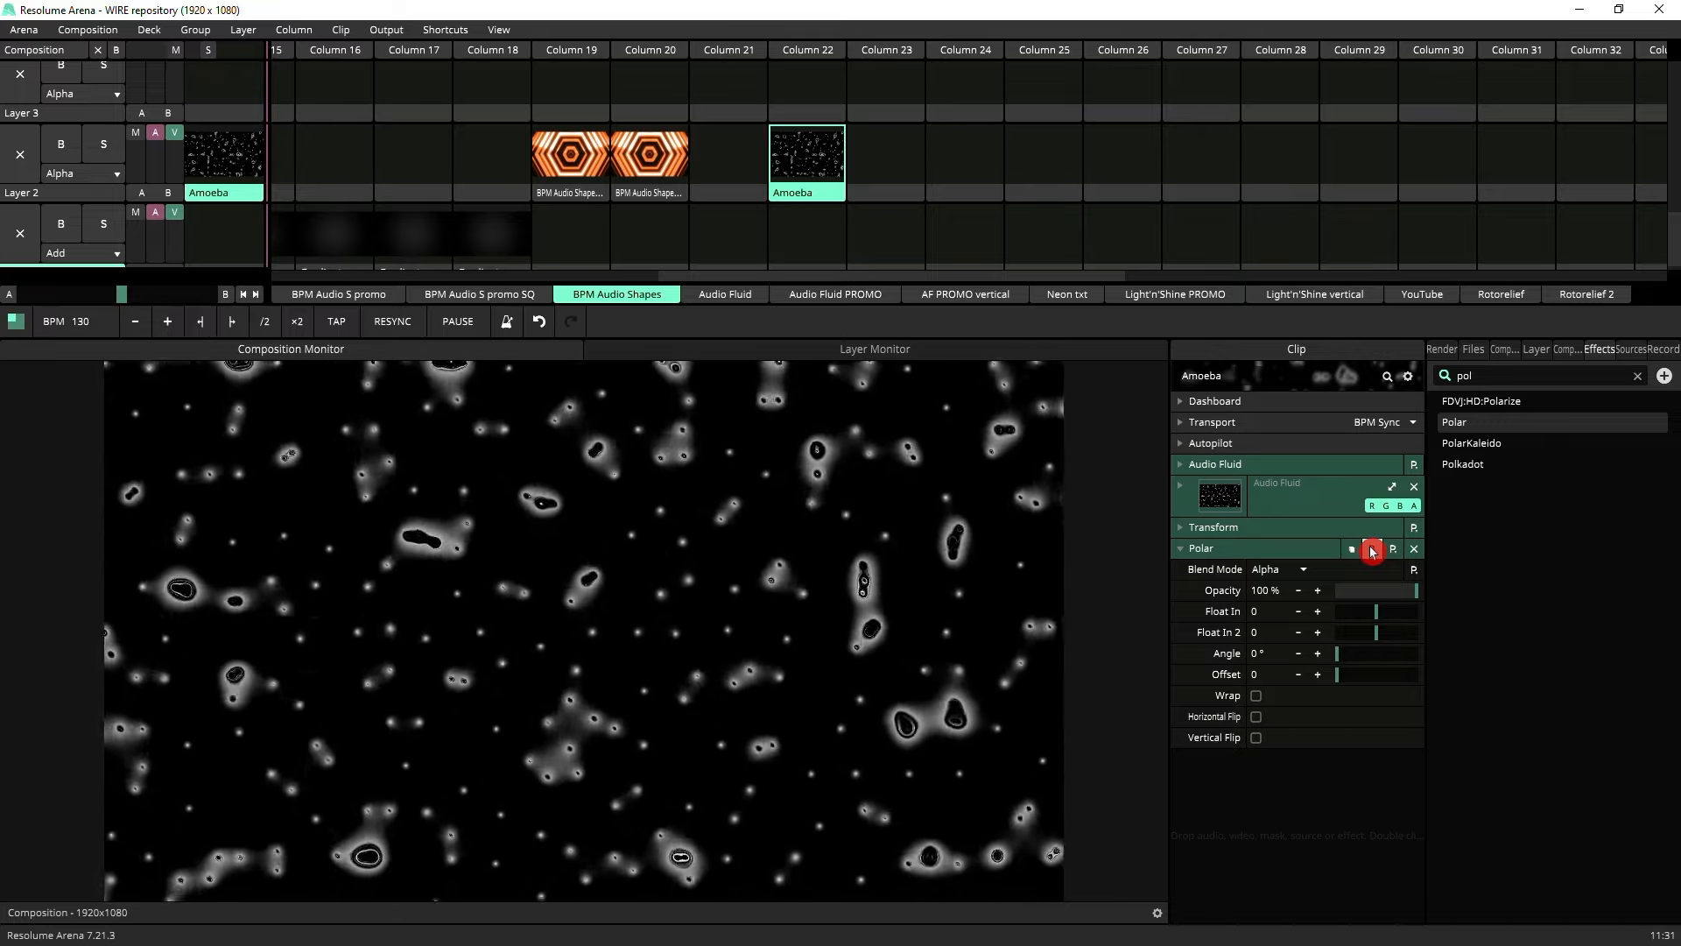
click(1372, 549)
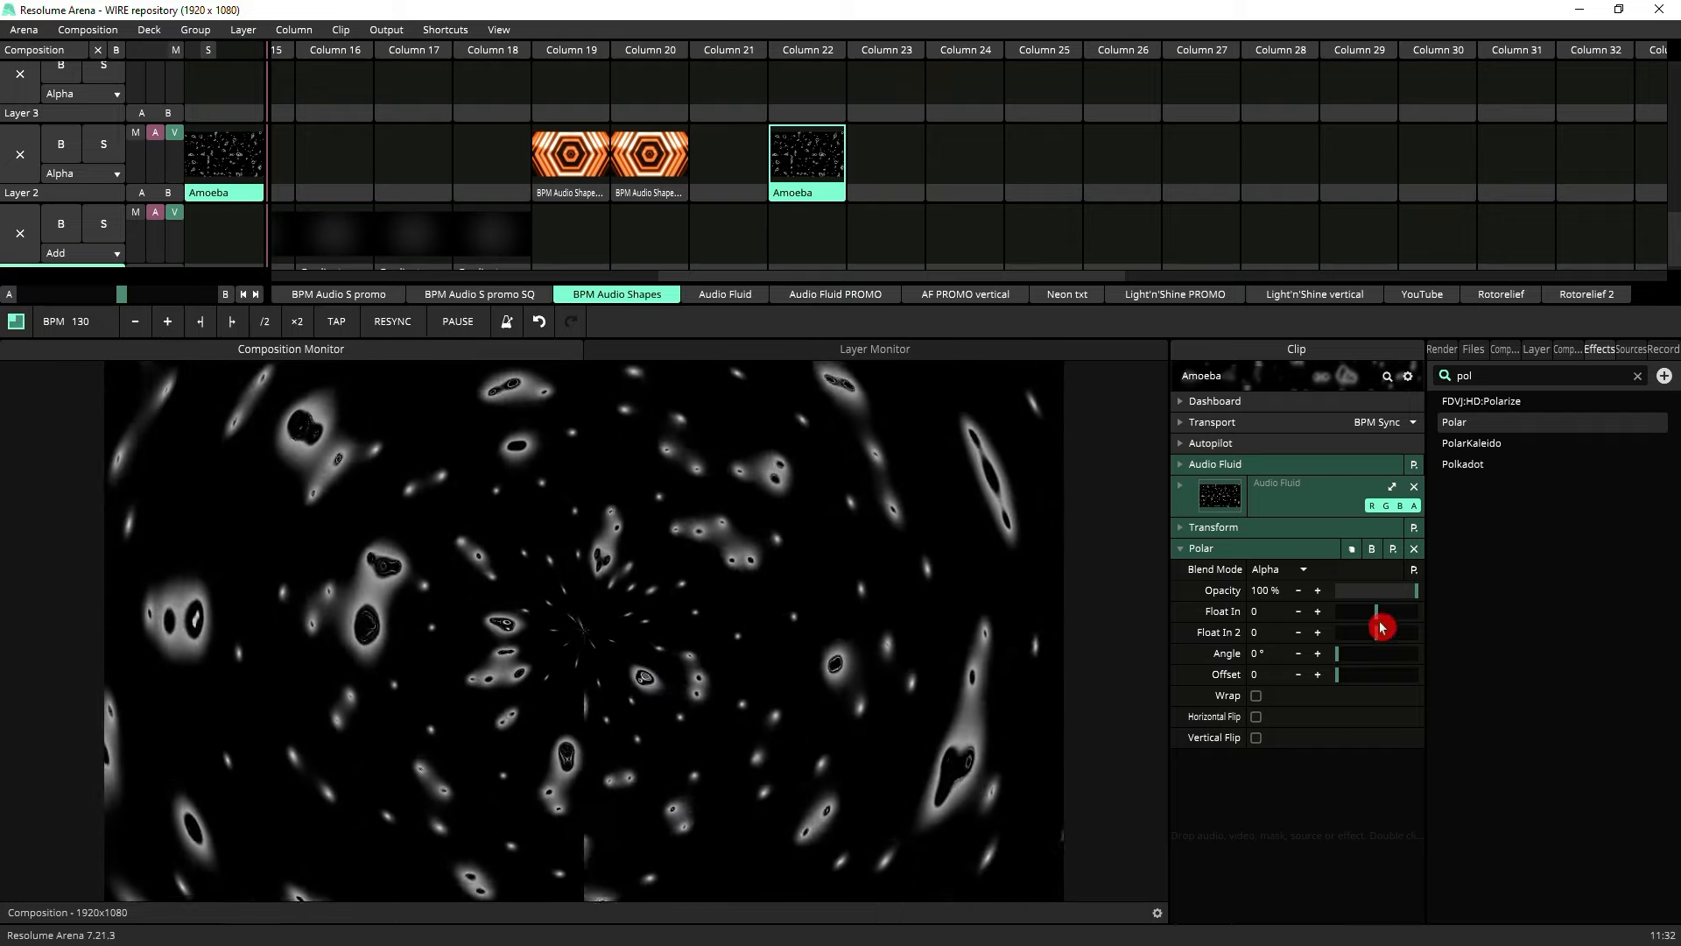
Step: Set the Polar effect's Offset to 0.45 and turn on Wrap
drag(1374, 618, 1337, 671)
drag(1337, 674, 1374, 683)
click(1258, 696)
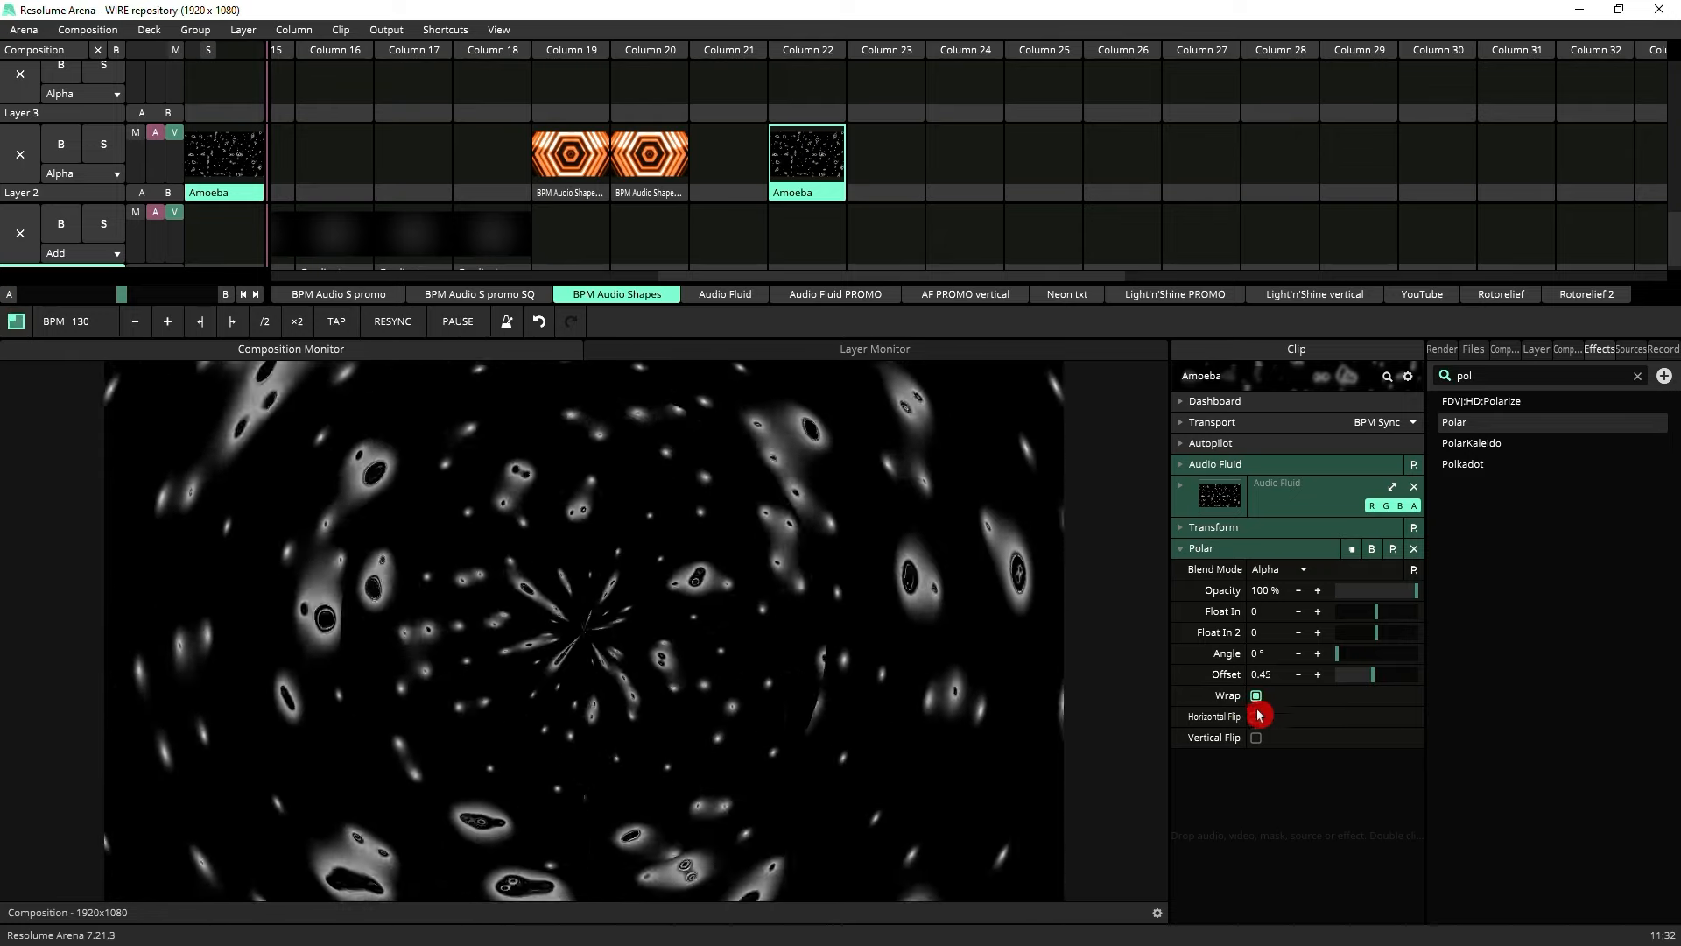
Step: Try Horizontal Flip and Vertical Flip on the Polar effect, and turn Wrap off
click(1255, 718)
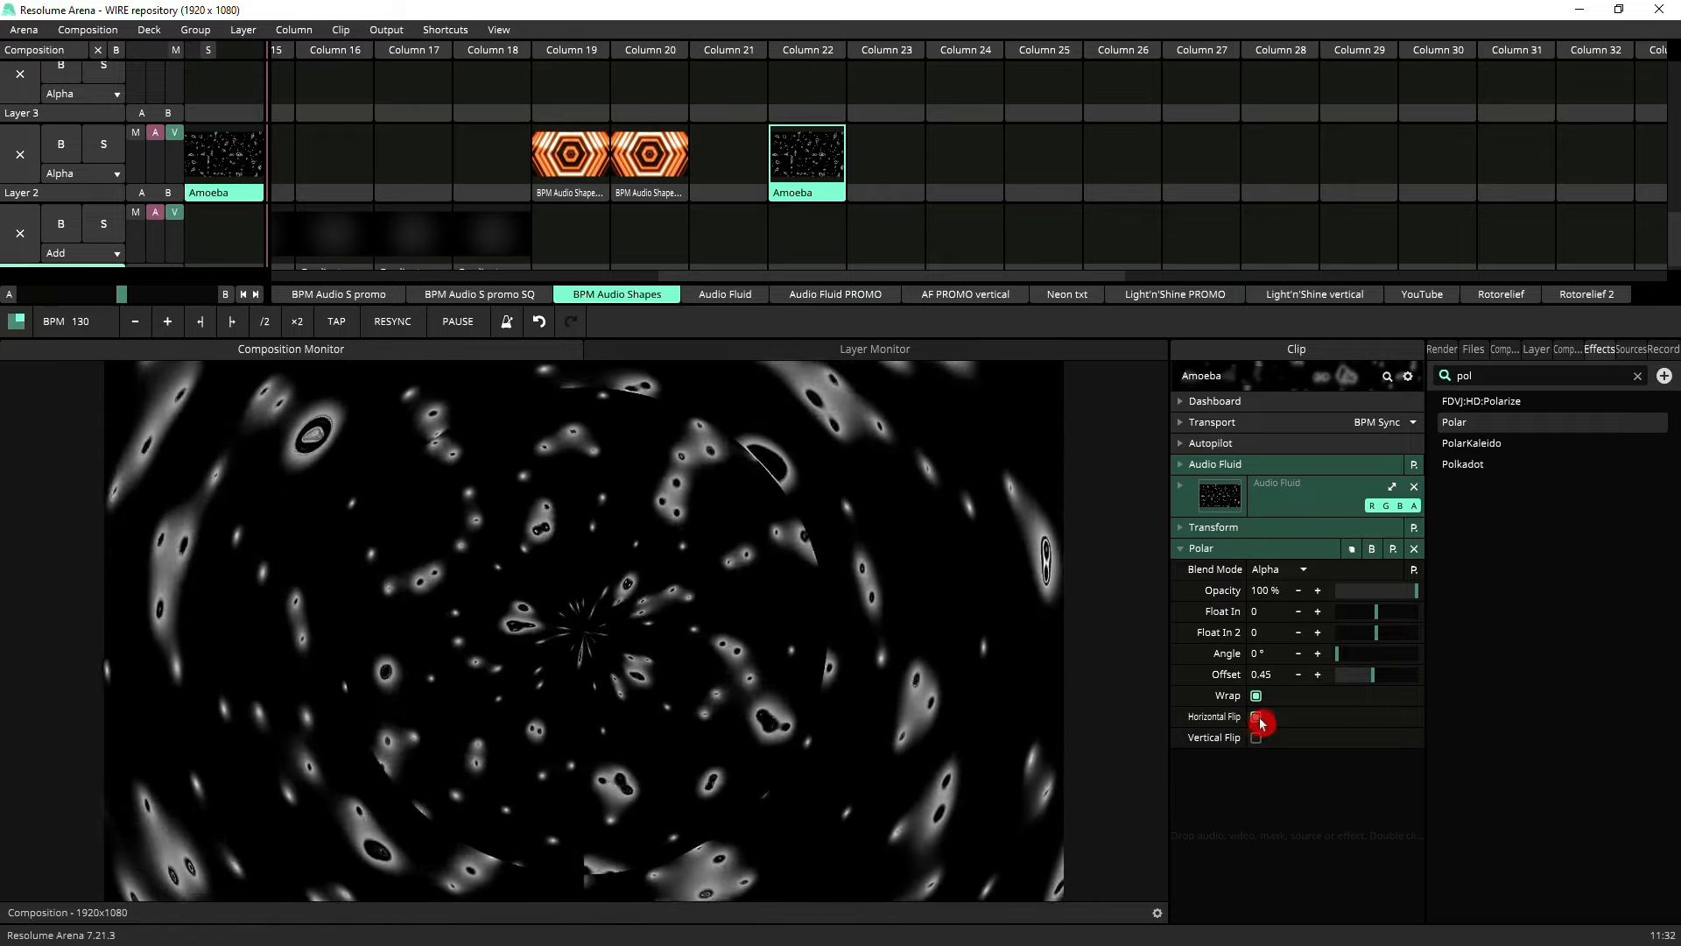
click(1257, 740)
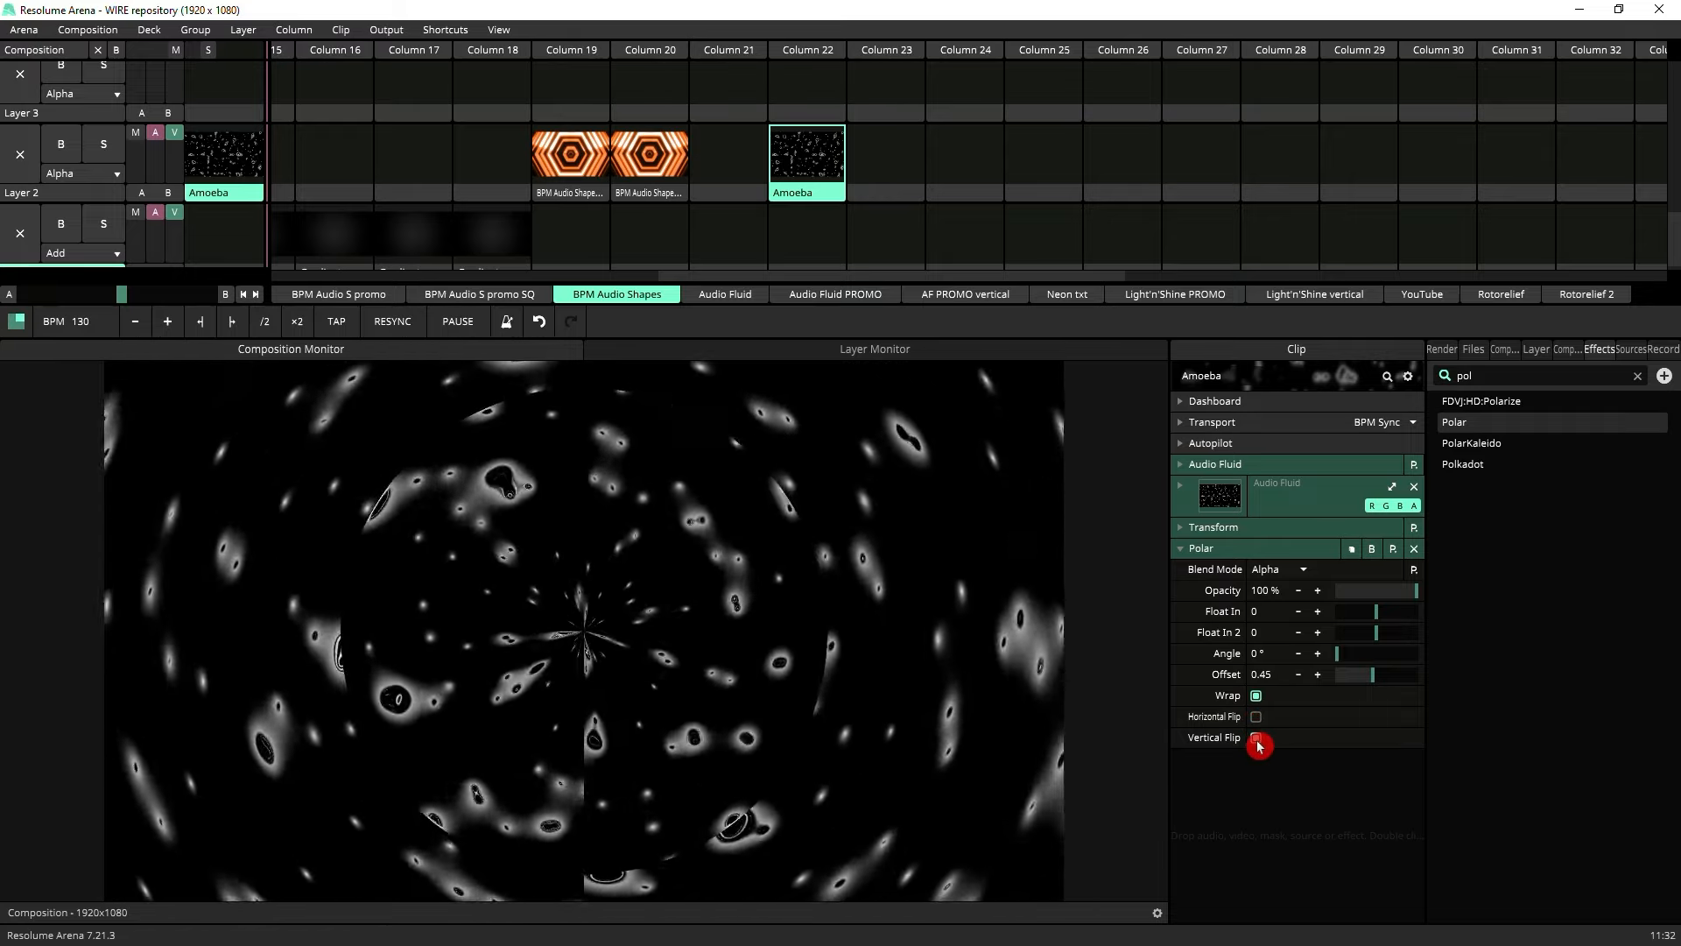
click(1255, 695)
Step: Add the PolarKaleido effect to the Amoeba clip below Polar and bypass the Polar effect
click(1180, 552)
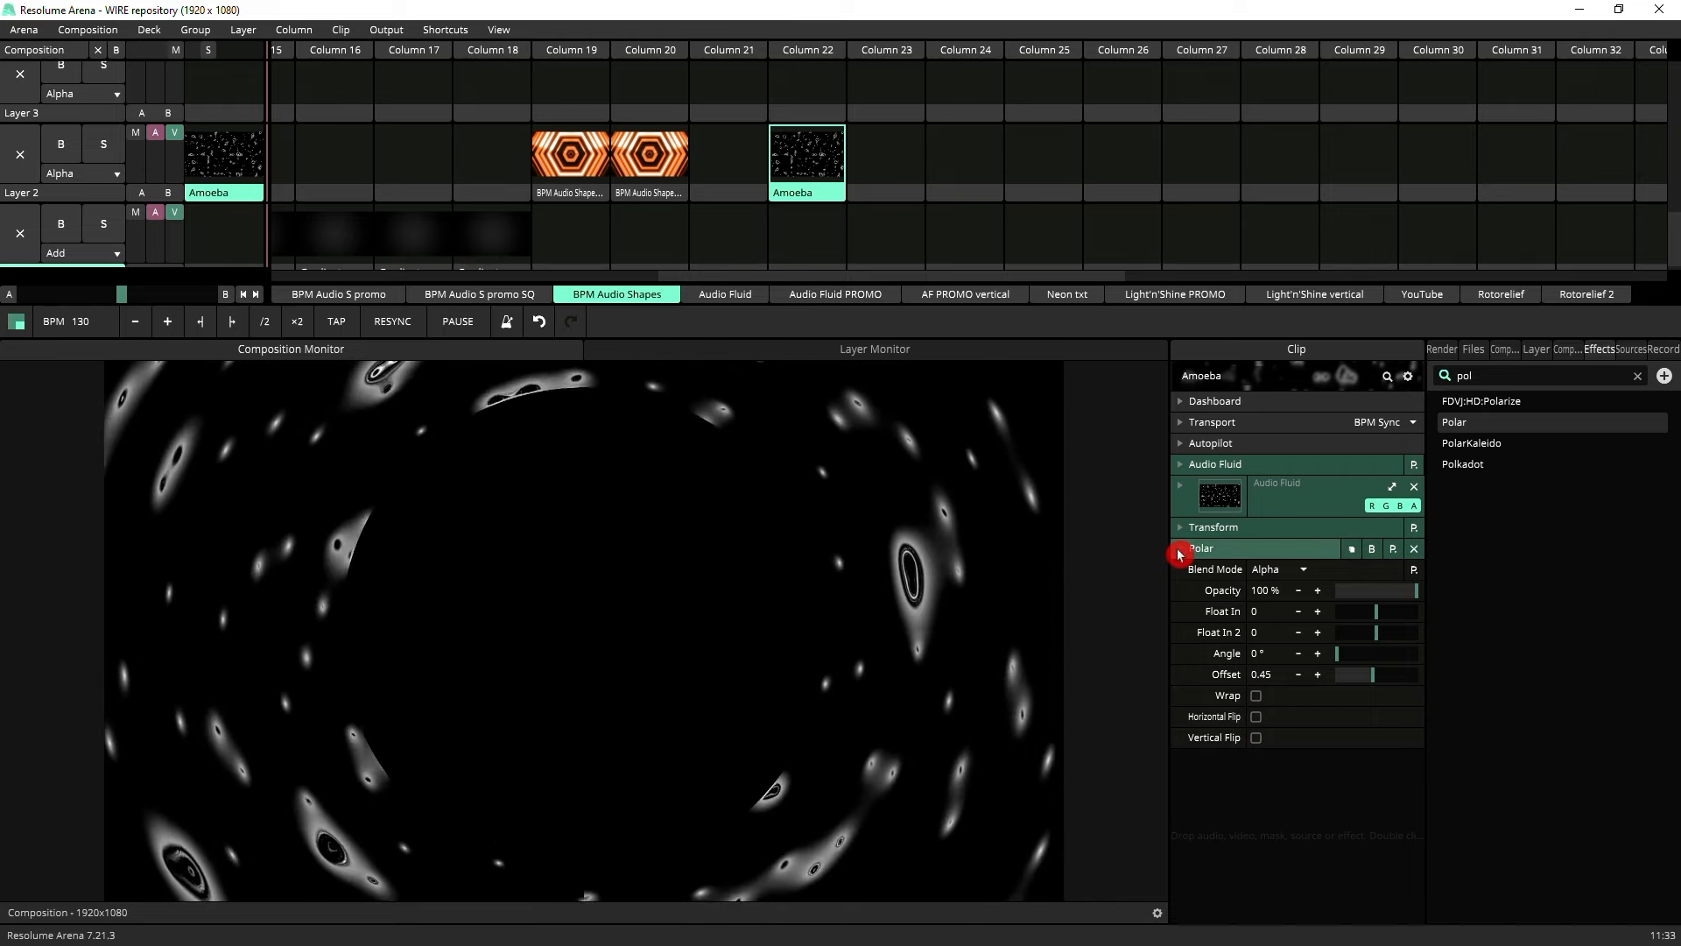
click(1495, 449)
drag(1487, 450, 1274, 619)
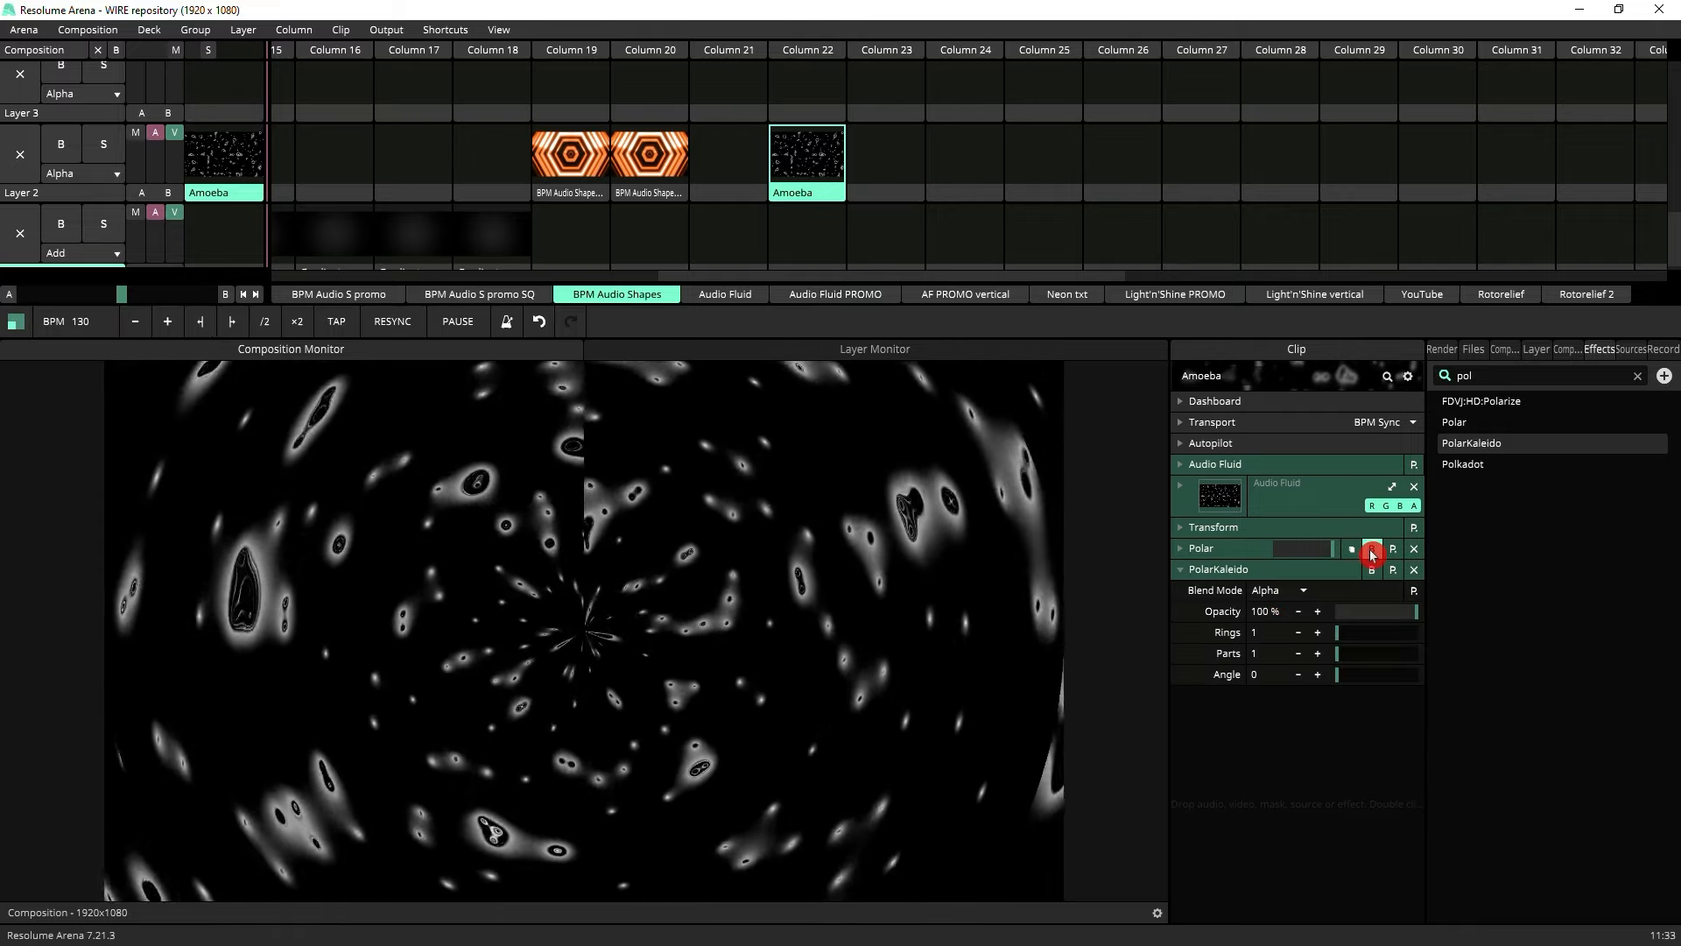
click(1372, 550)
Step: Try PolarKaleido with Parts at 1.49, and remove the effect from the Amoeba clip
click(1209, 570)
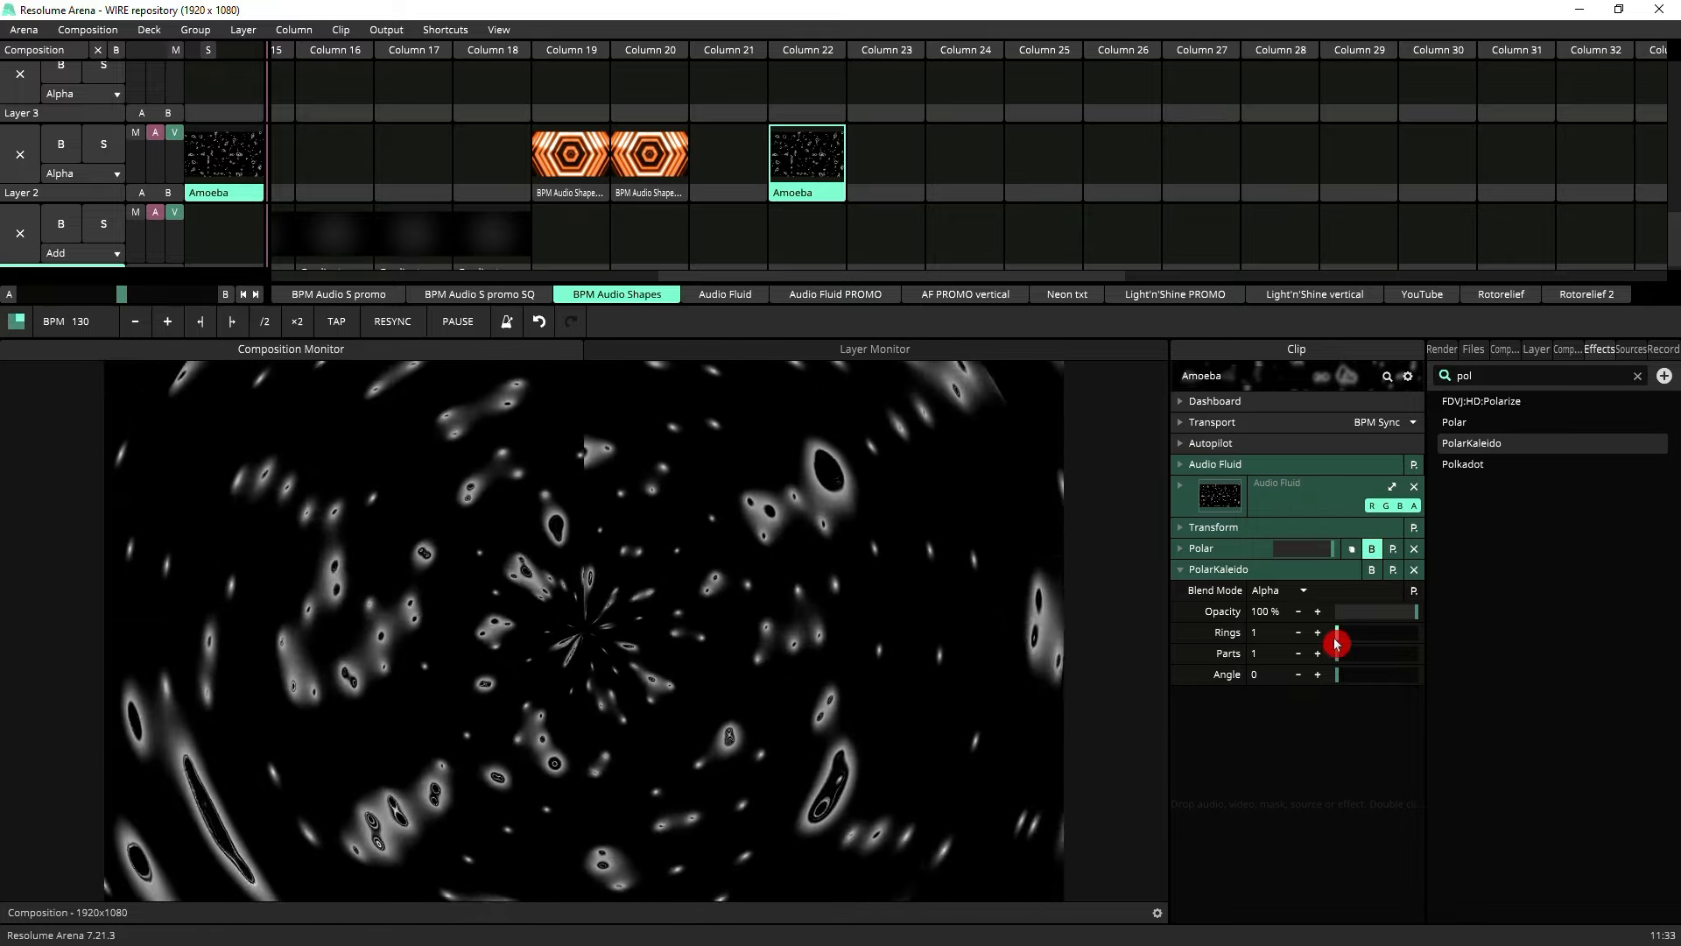
mouse_move(1336, 643)
mouse_down()
mouse_move(1377, 663)
mouse_move(1337, 664)
mouse_move(1359, 646)
mouse_up()
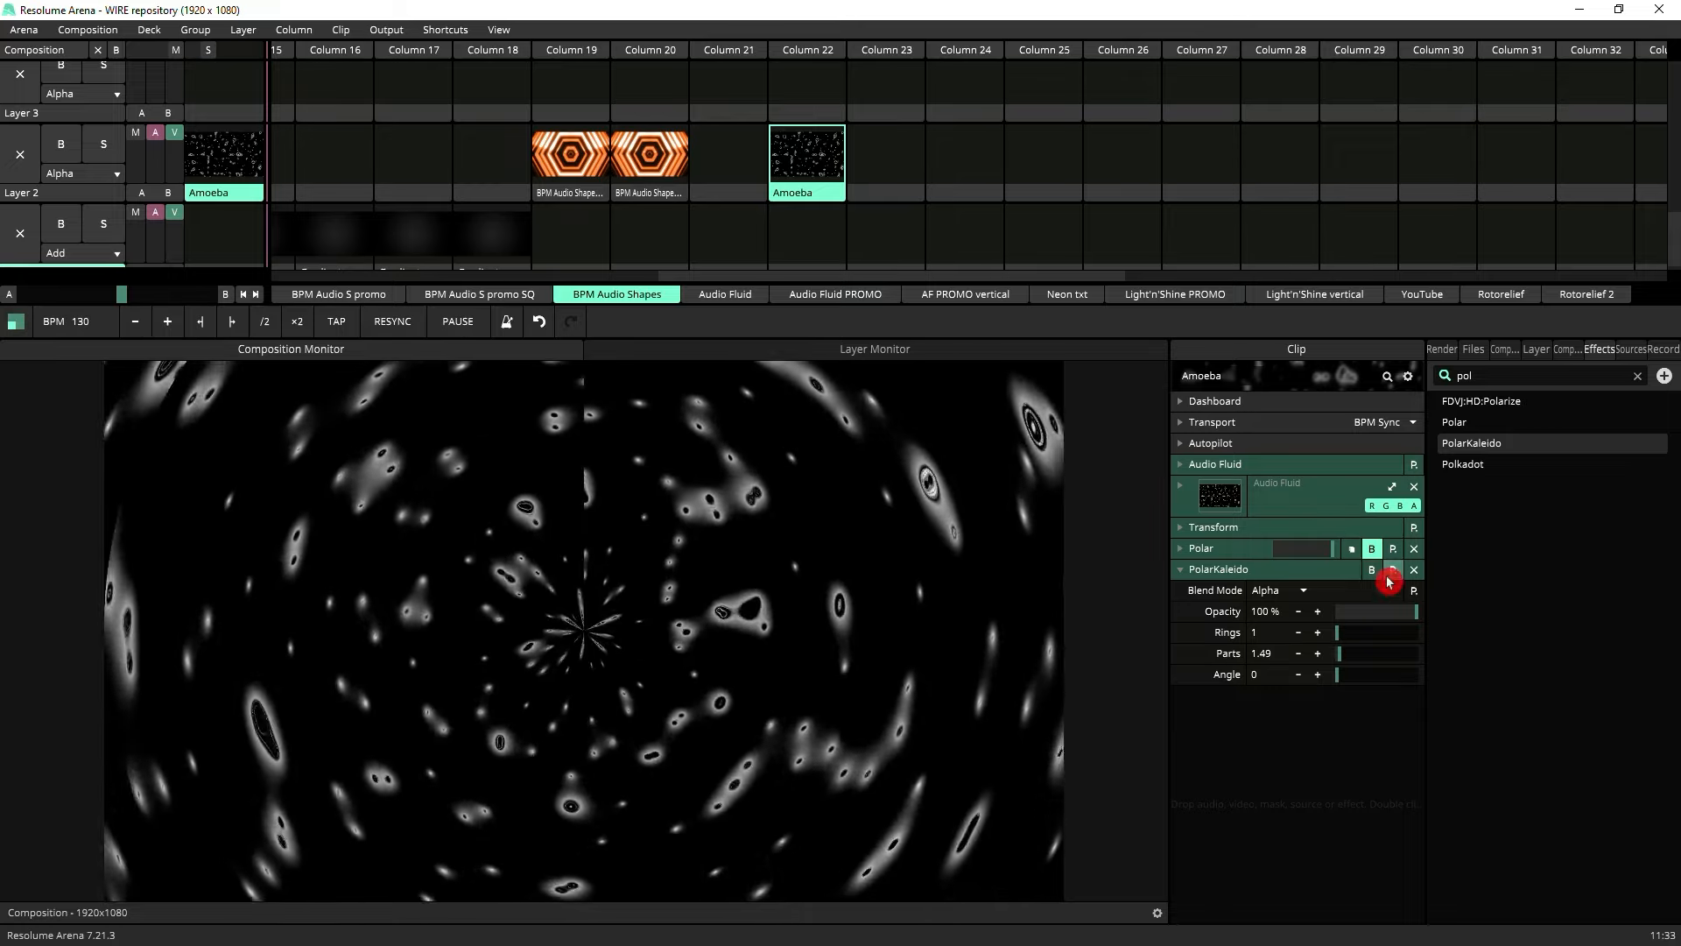
click(1412, 571)
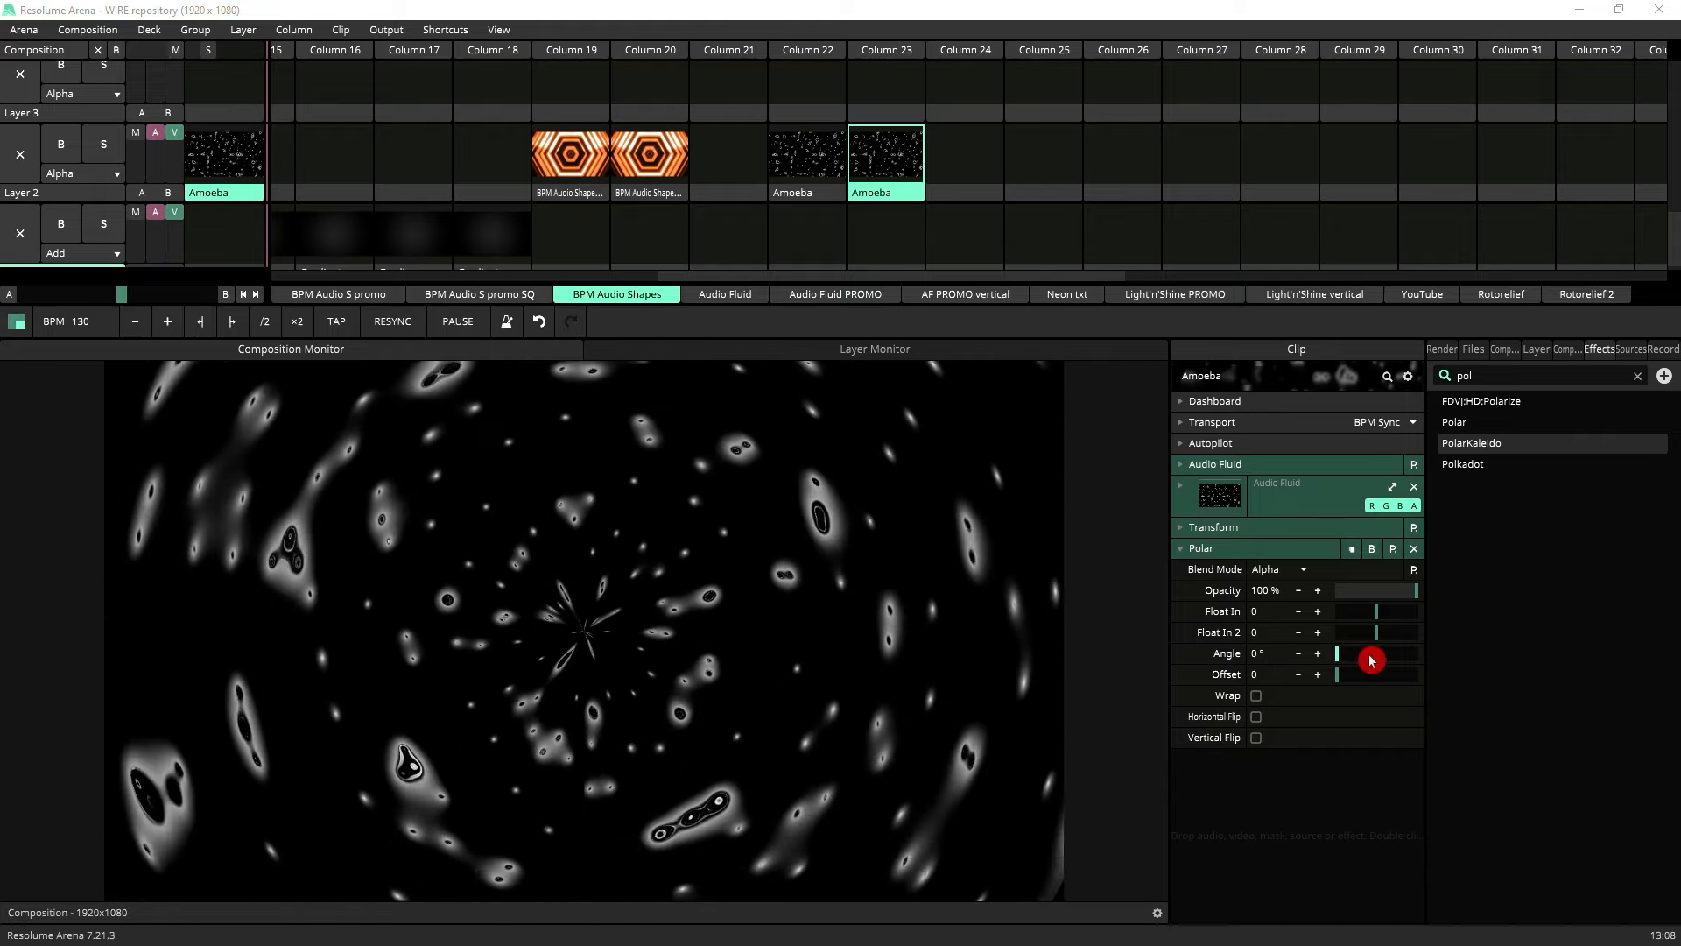
Step: Turn on Wrap for the Polar effect of the column 23 Amoeba clip and animate its Offset to the beat over 16 beats
click(1257, 697)
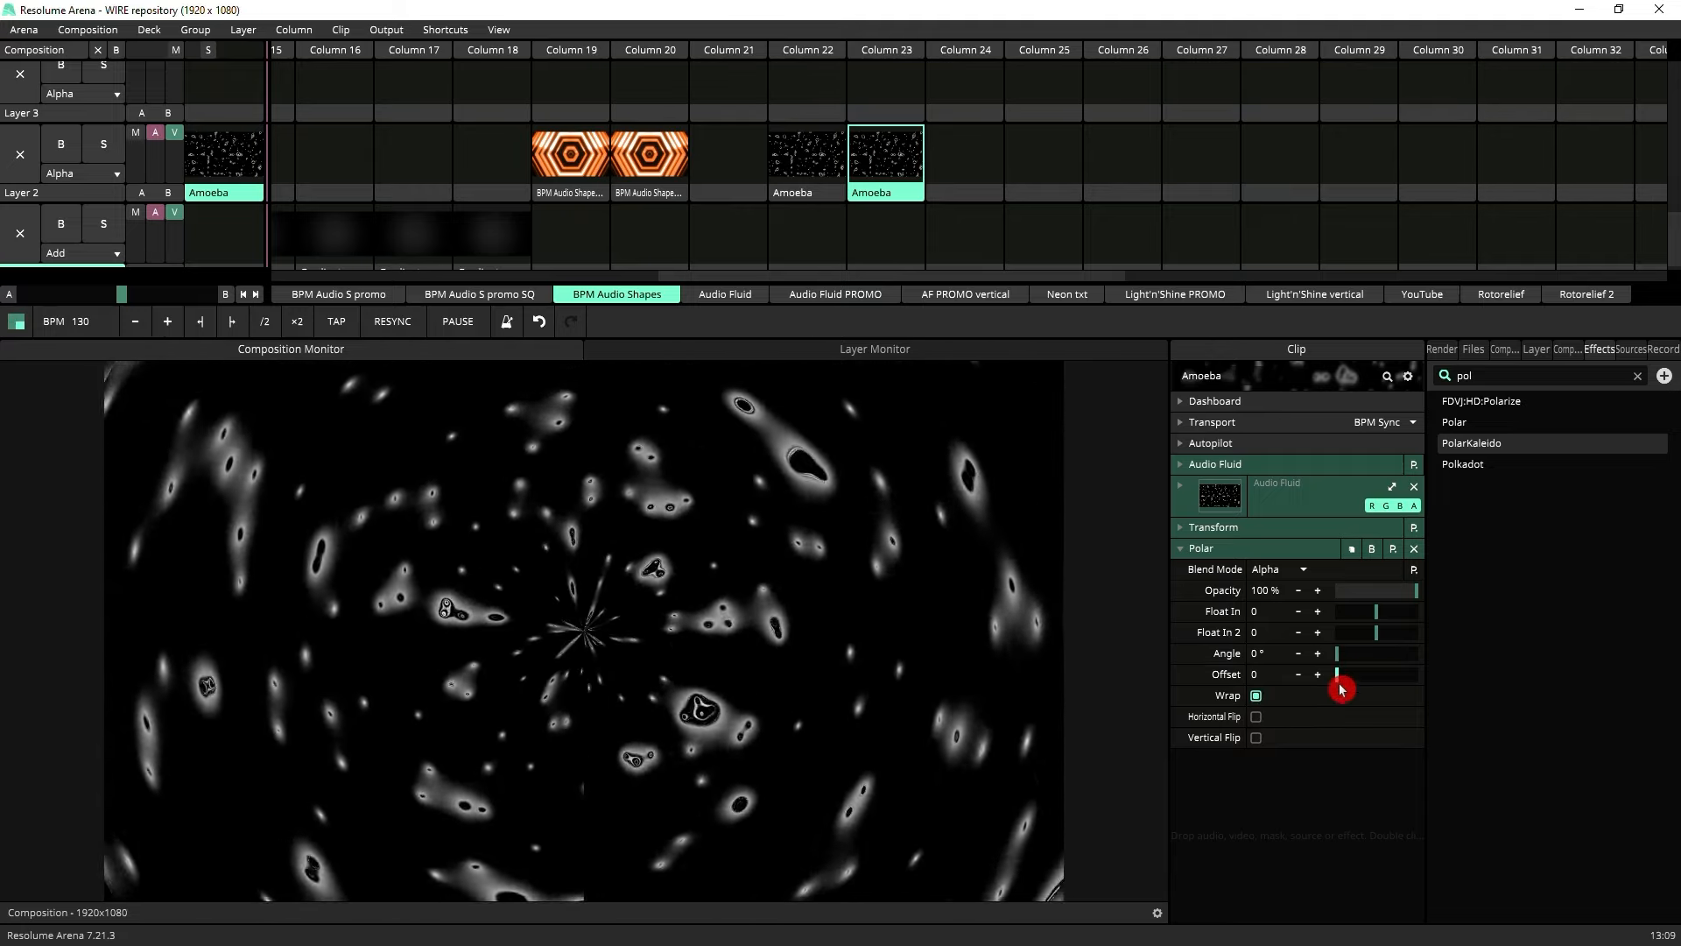
mouse_move(1339, 679)
mouse_down()
mouse_move(1396, 685)
mouse_move(1323, 698)
mouse_move(1363, 695)
mouse_move(1344, 703)
mouse_up()
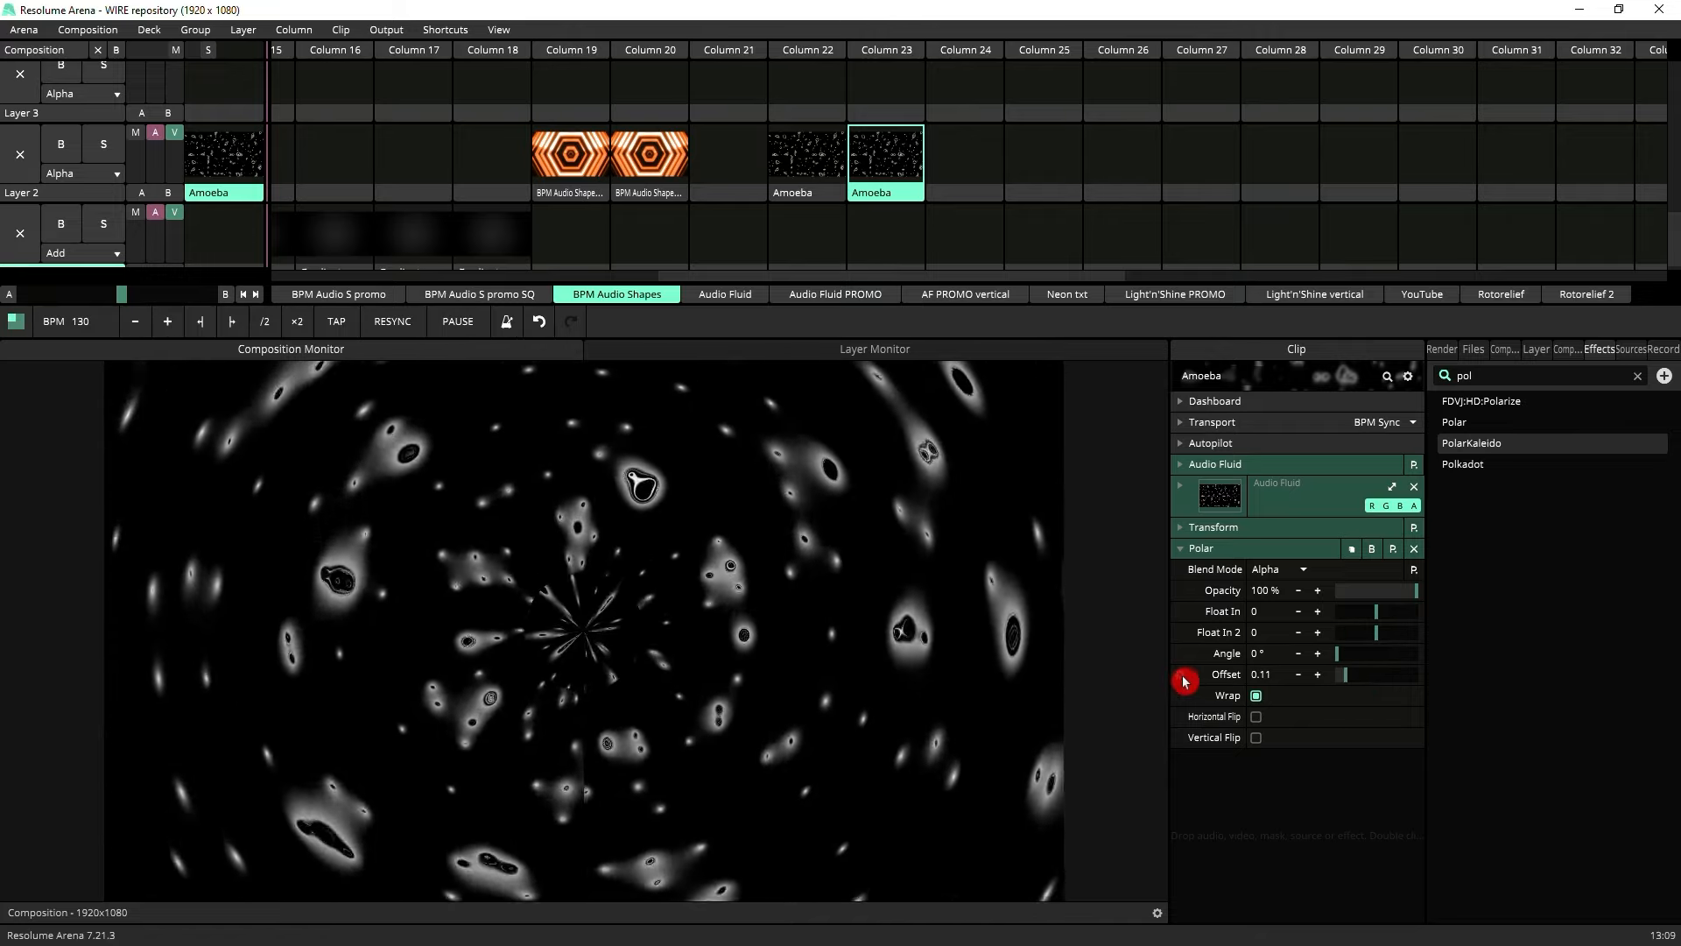
click(1182, 677)
click(1129, 489)
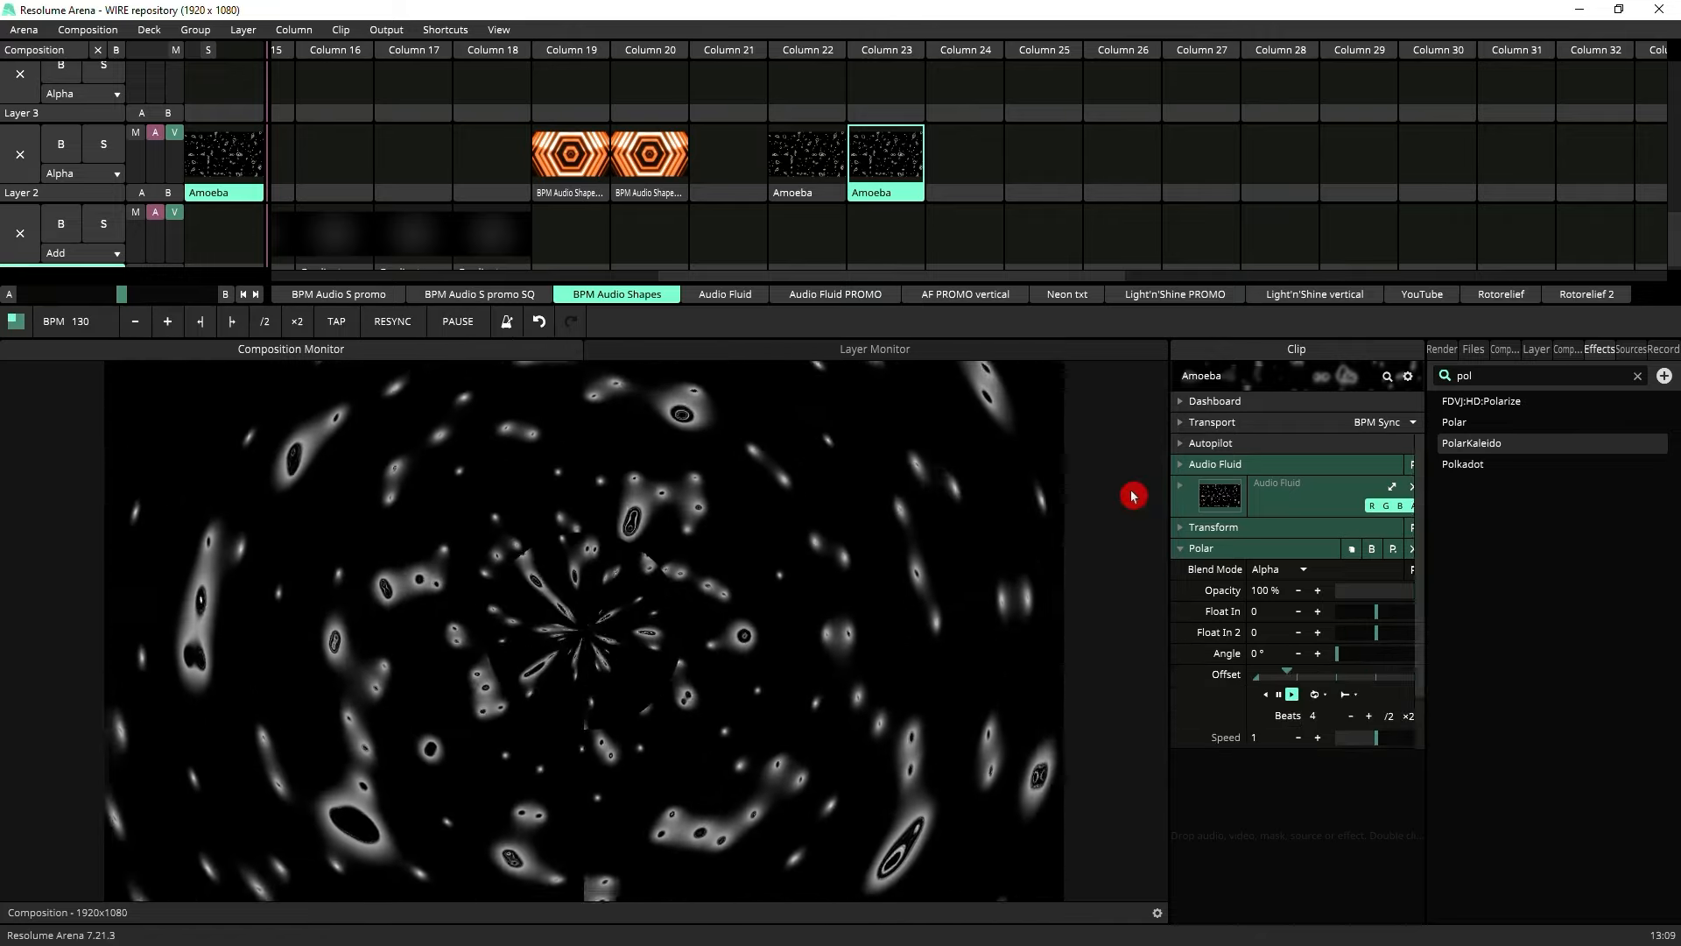
click(1409, 718)
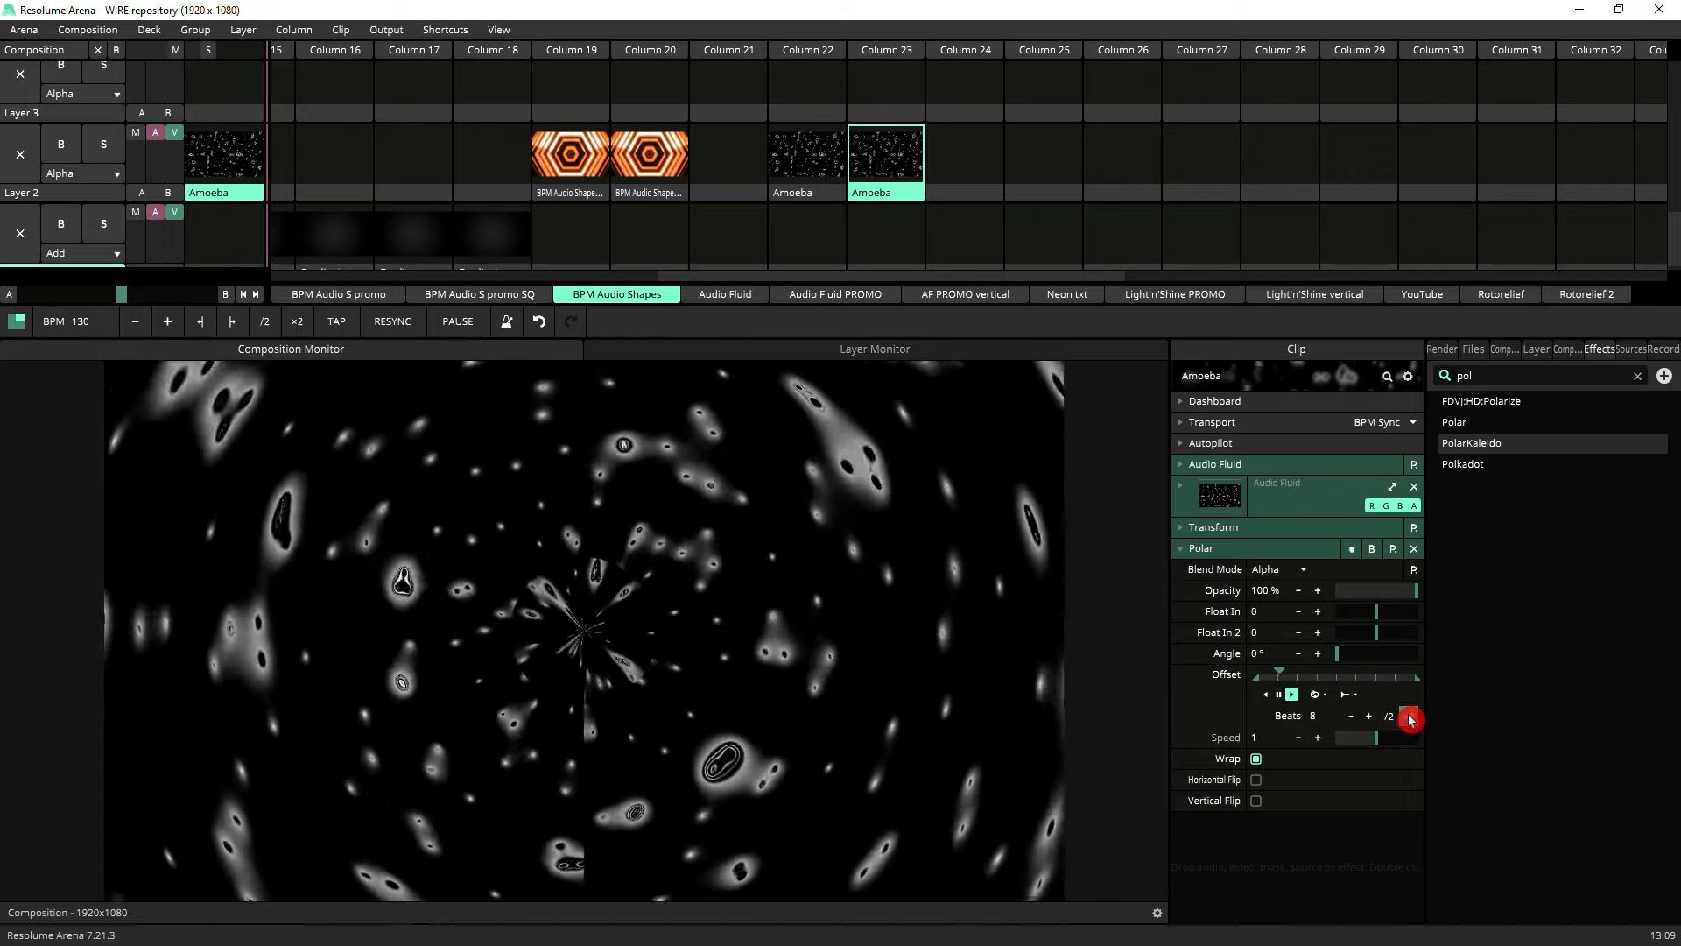
click(1409, 718)
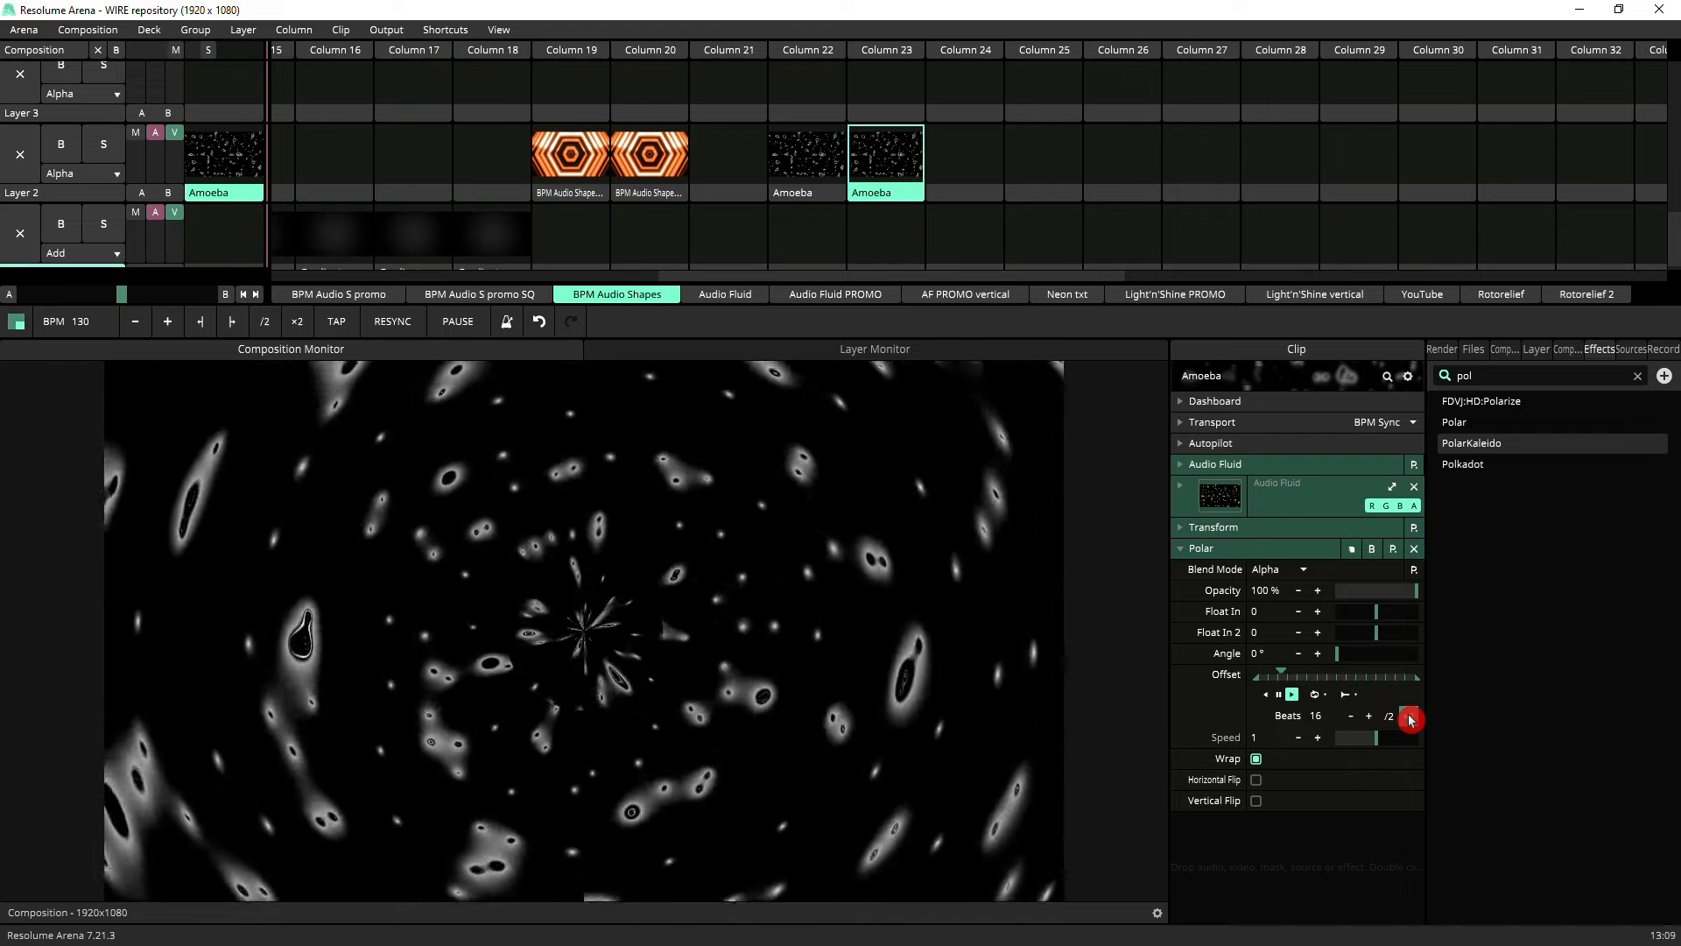
Step: Set the Polar effect's Float In to 0.25, Float In 2 to -0.21, Opacity to 64 % and Blend Mode to Add
mouse_move(1375, 618)
mouse_down()
mouse_move(1393, 617)
mouse_move(1370, 645)
mouse_up()
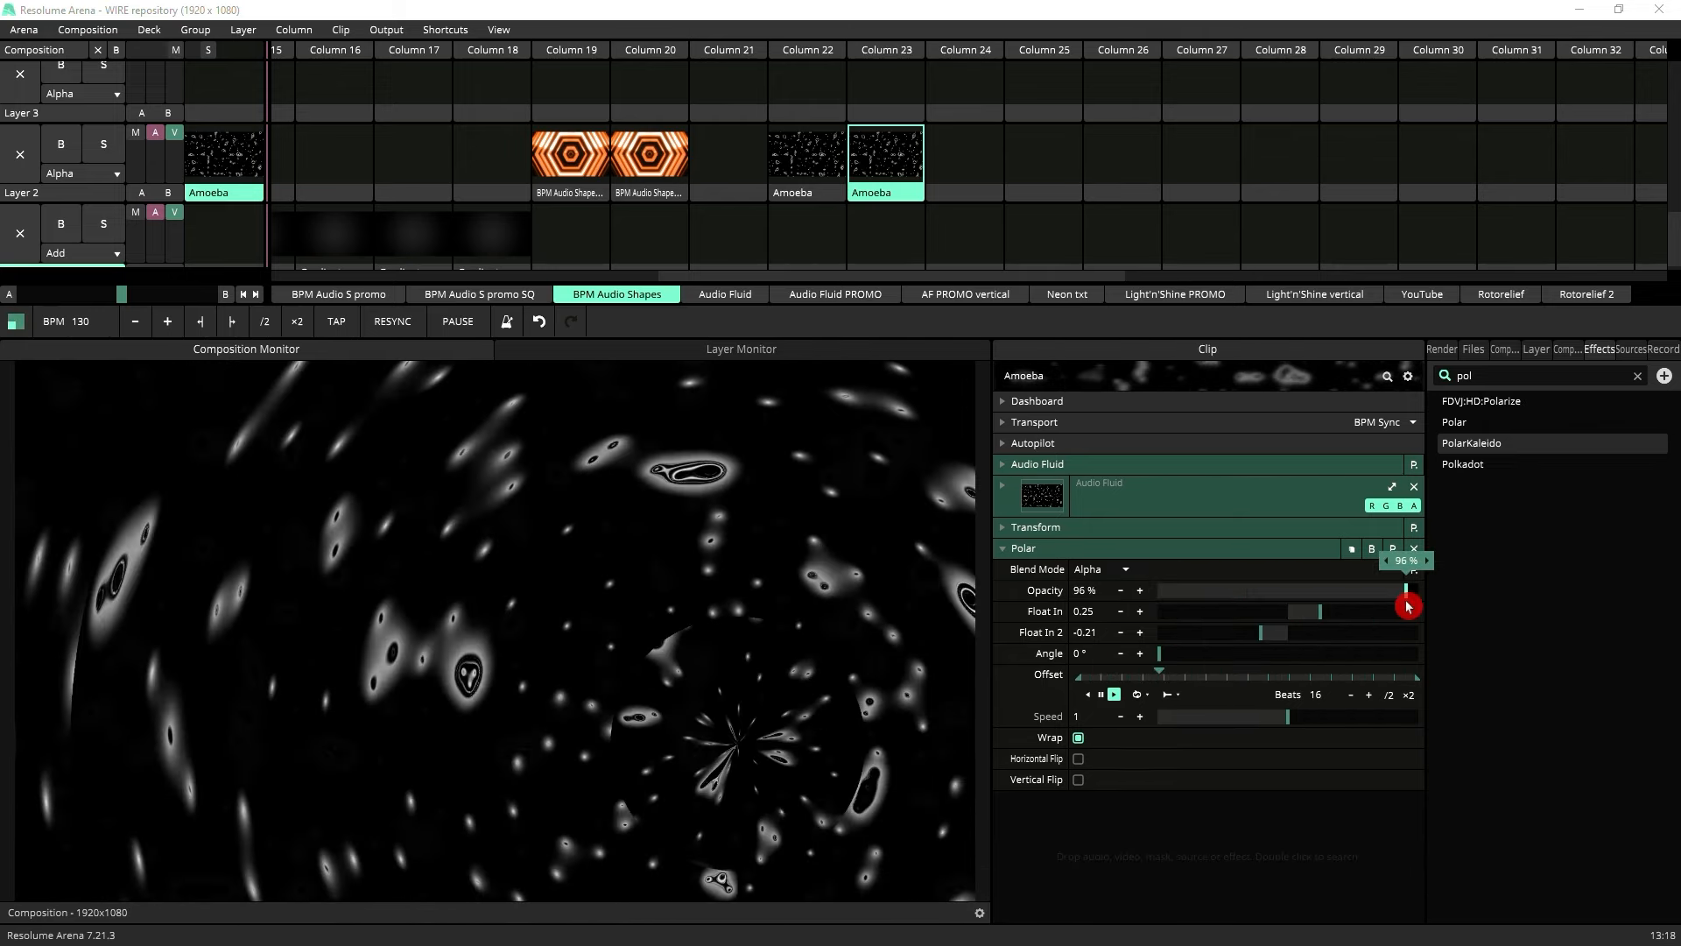
drag(1407, 605, 1324, 602)
click(1110, 571)
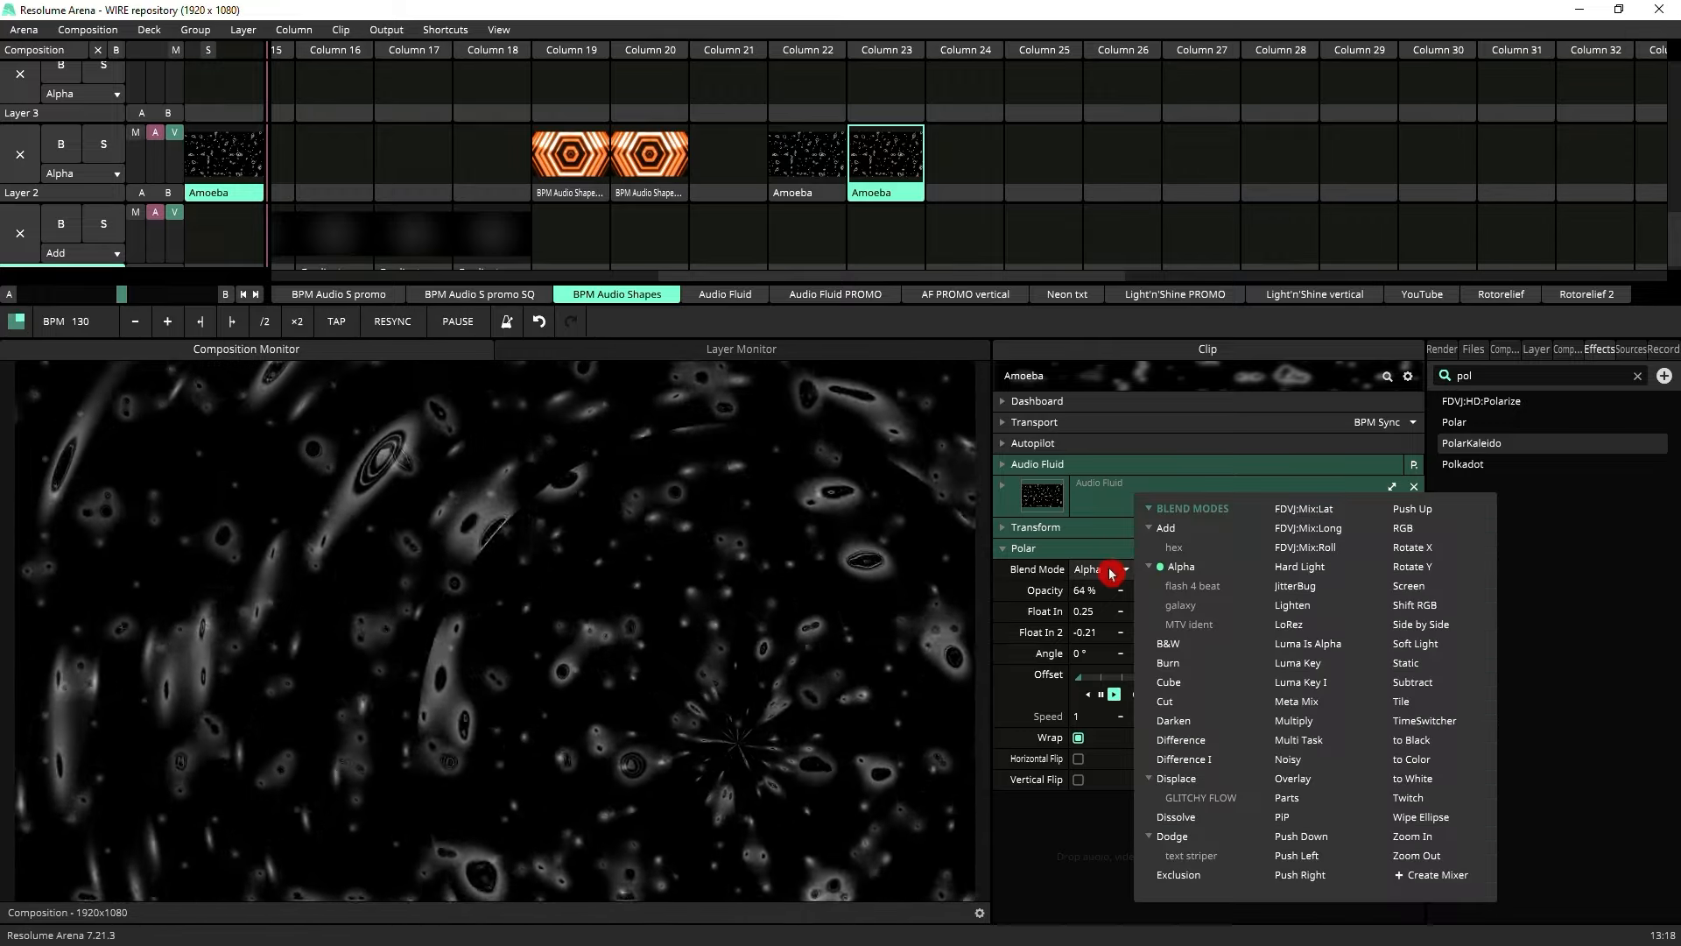
click(1152, 528)
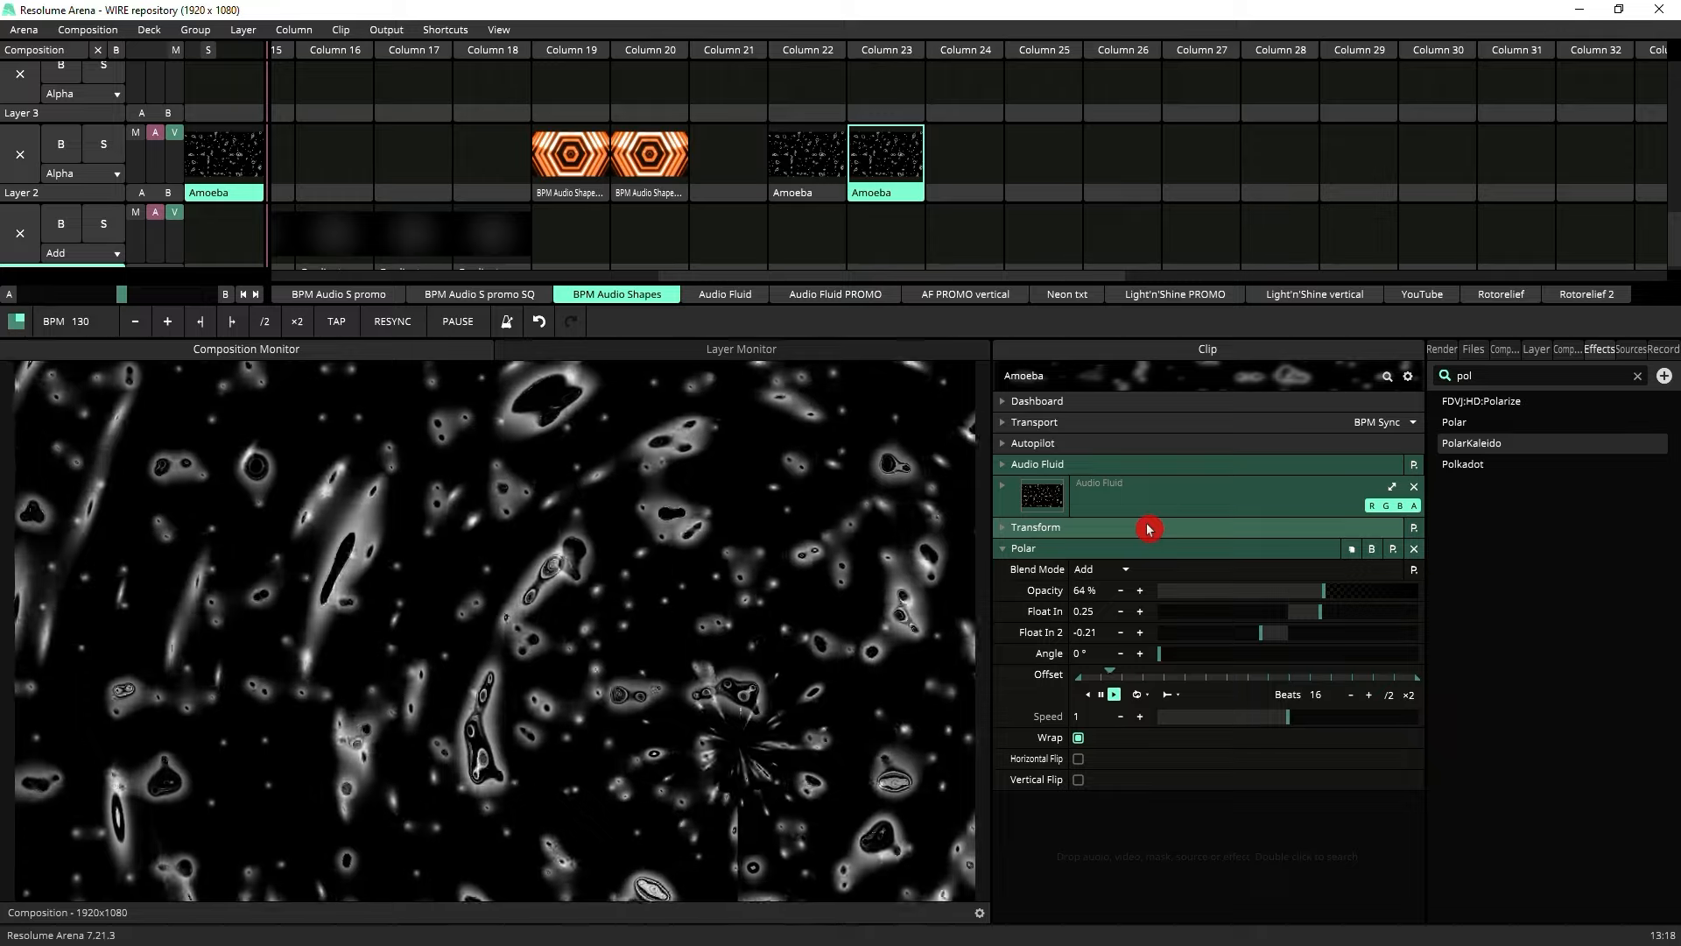